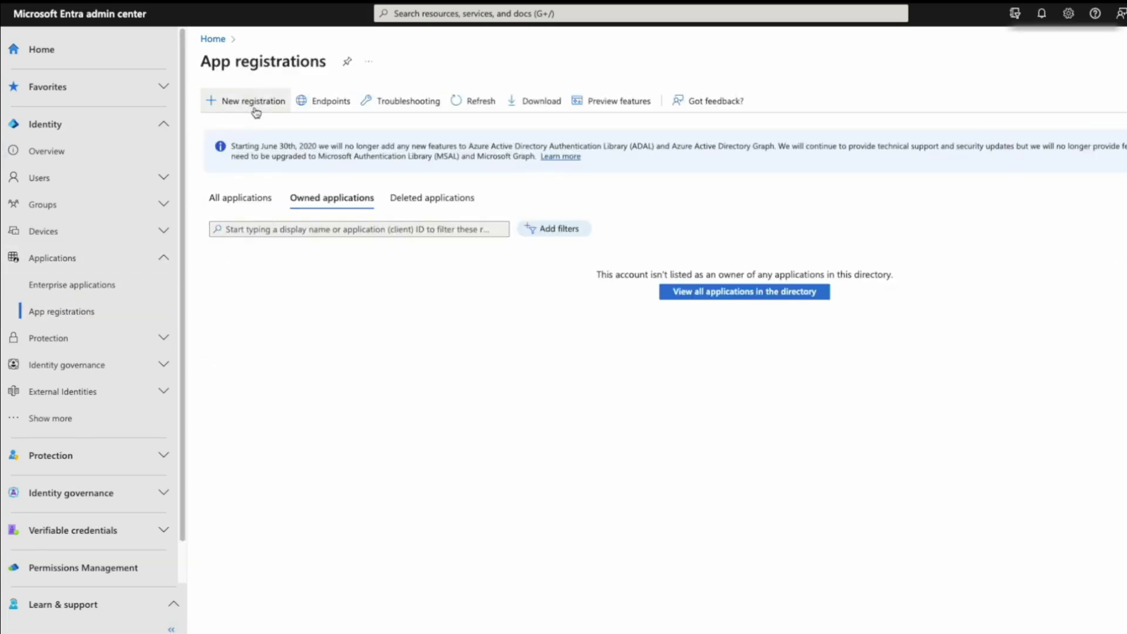
- Register the Okta app, copy its Application (client) ID, and go to Certificates & secrets
{"action": "left_click", "coordinate": [226, 101]}
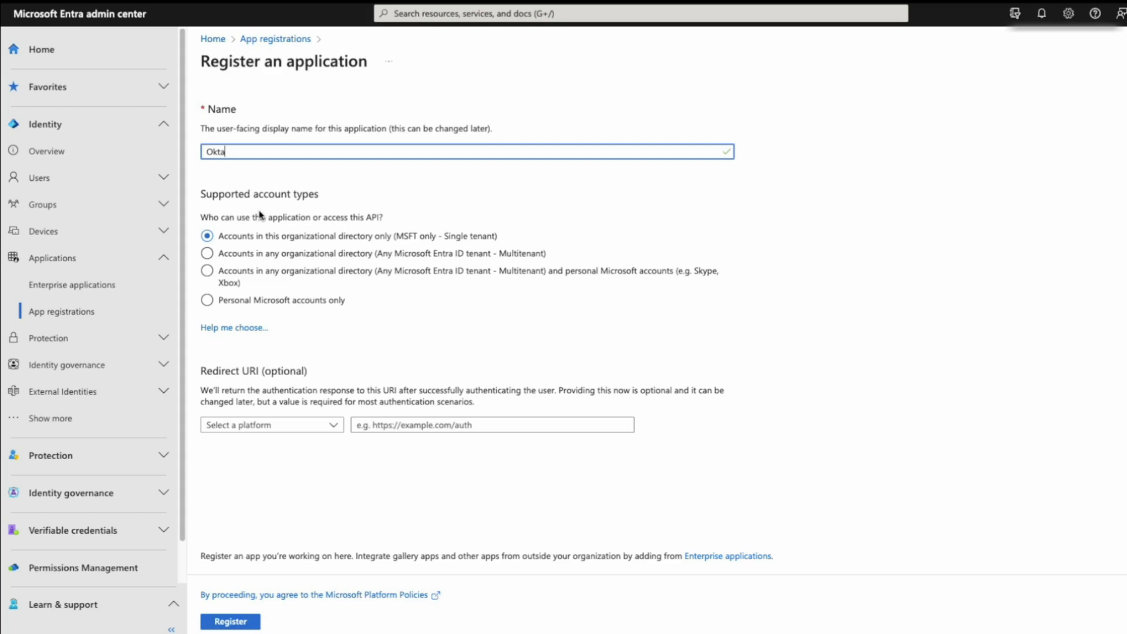
{"action": "left_click", "coordinate": [232, 622]}
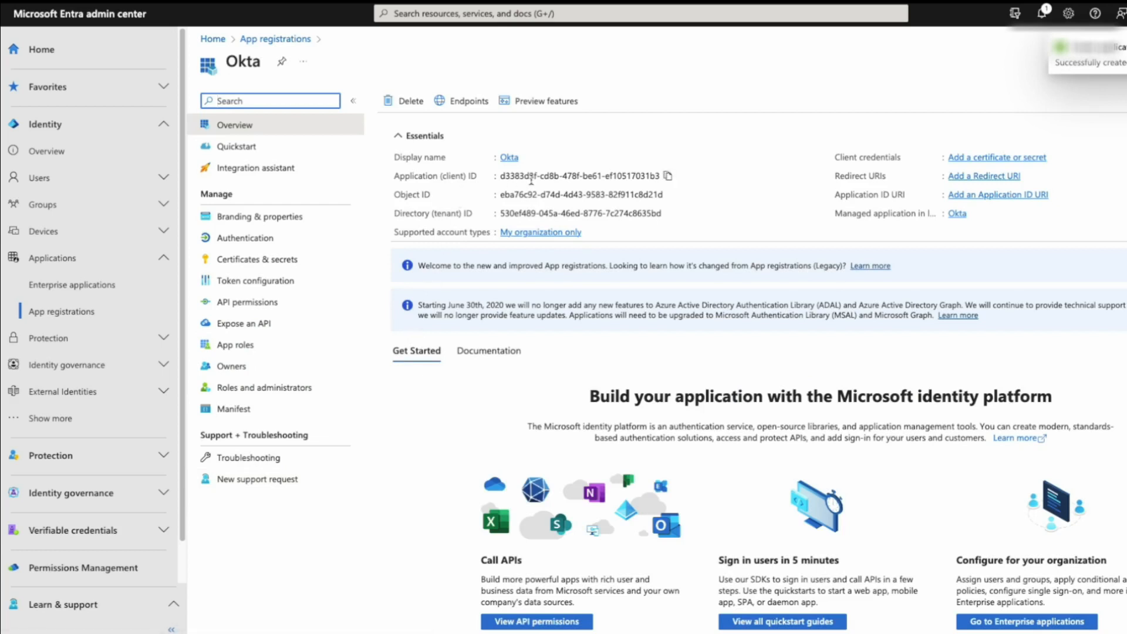
{"action": "left_click", "coordinate": [668, 175]}
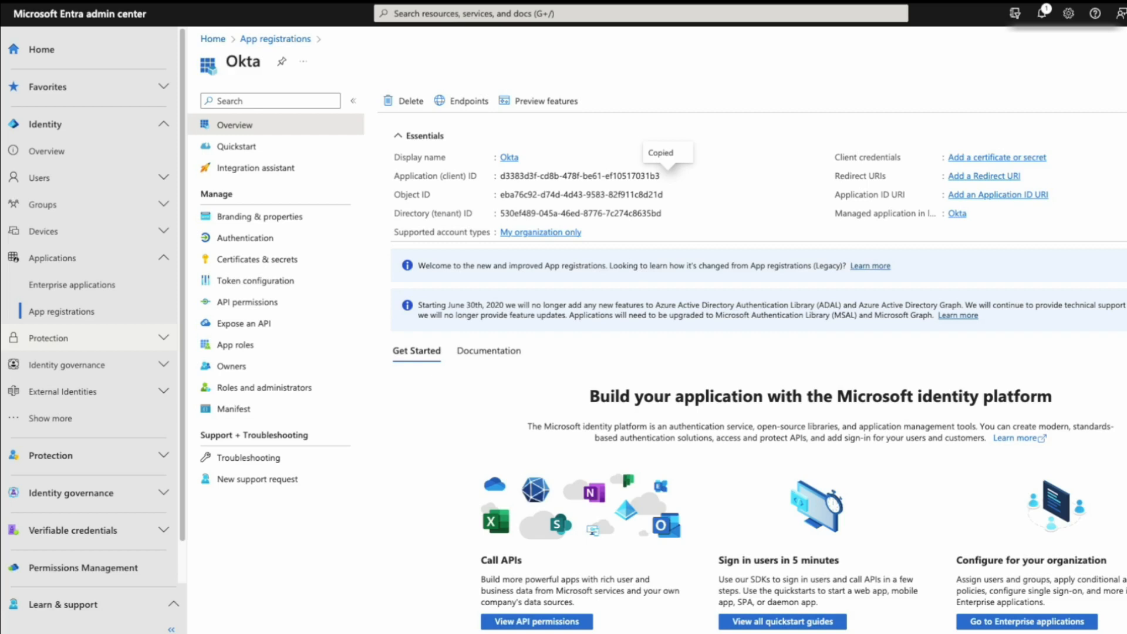
{"action": "left_click", "coordinate": [288, 261]}
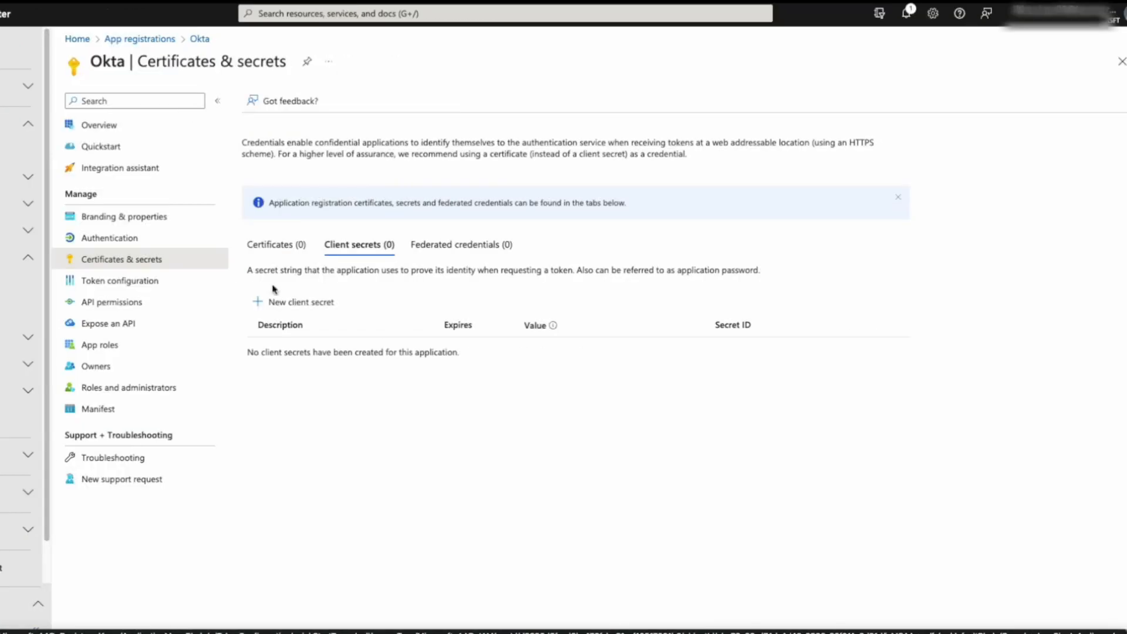
- Add a client secret described as 'Okta Client Secret' and copy its value
{"action": "left_click", "coordinate": [401, 304]}
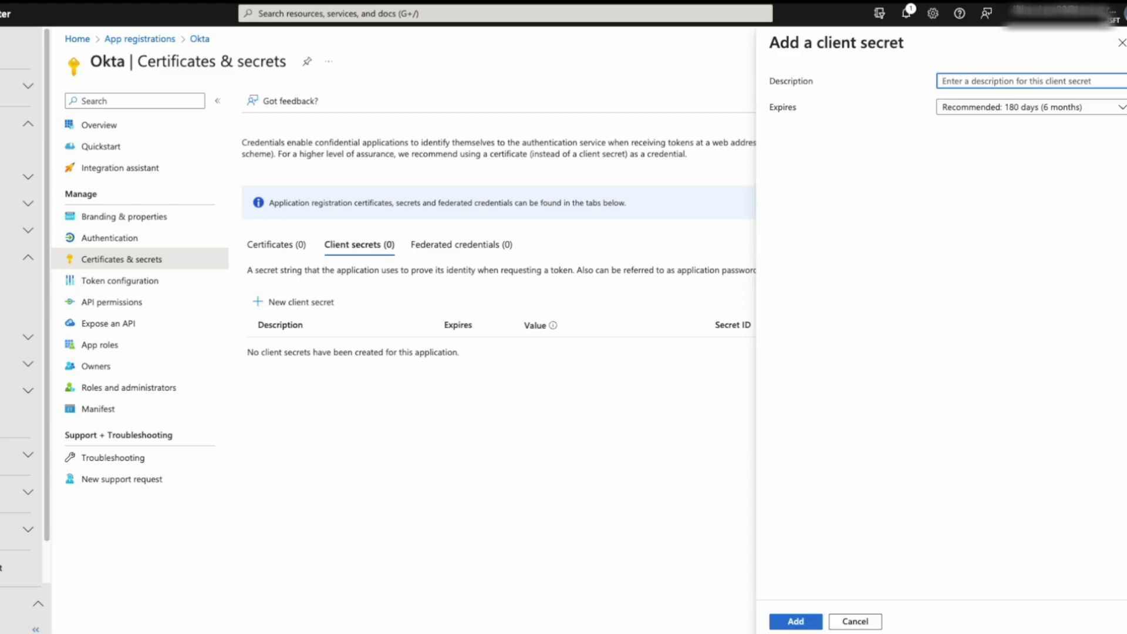
{"action": "type", "text": "Okta Client Secret"}
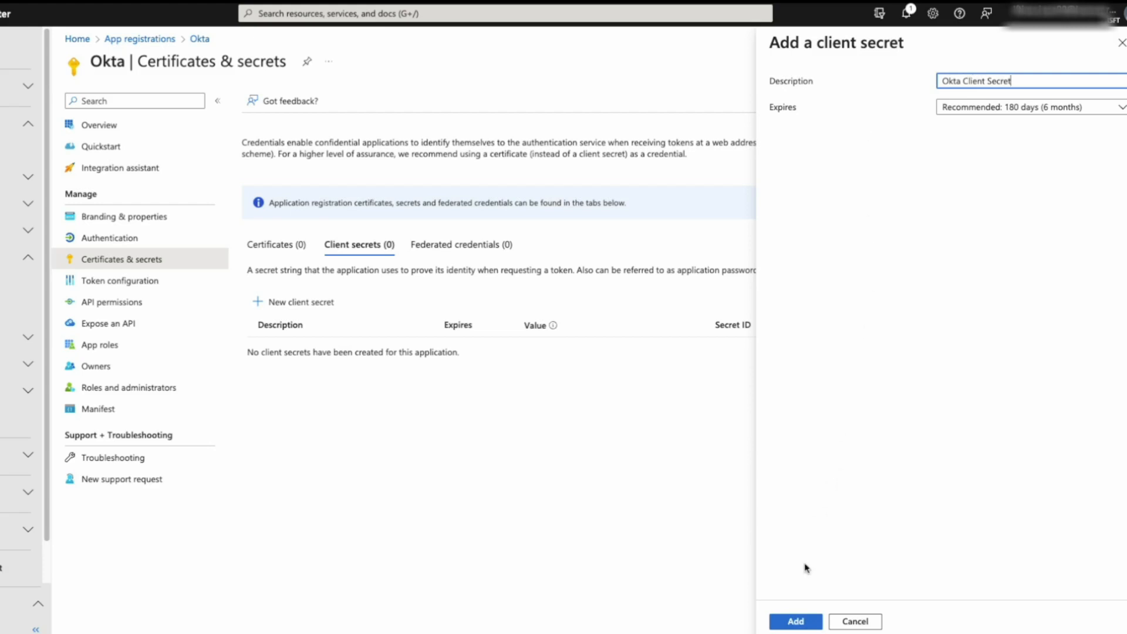
{"action": "left_click", "coordinate": [796, 621]}
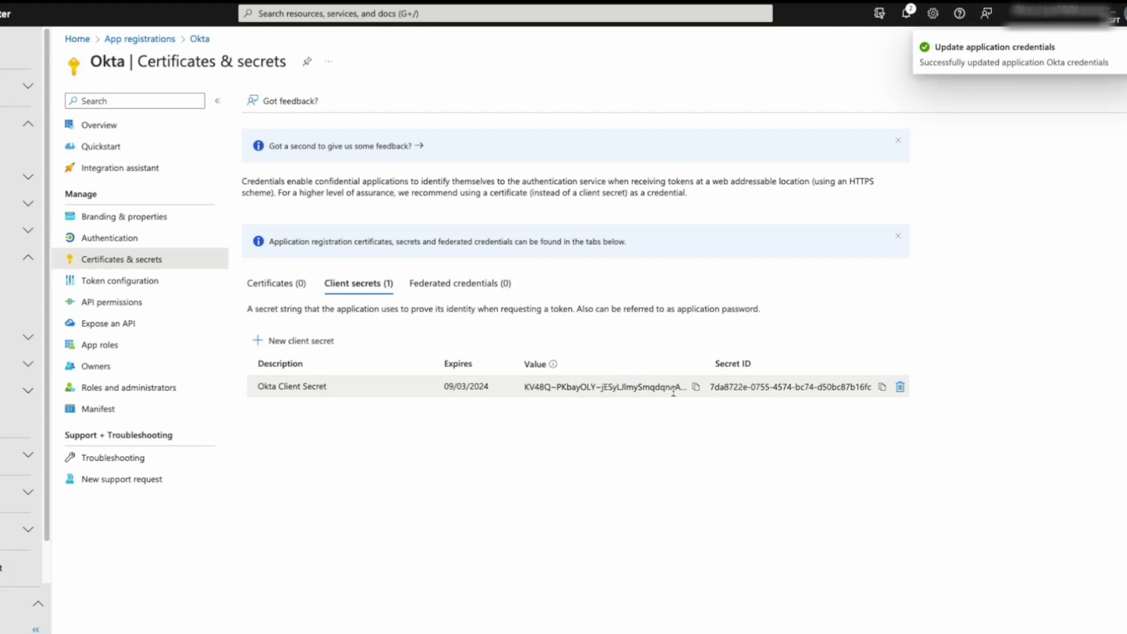
{"action": "left_click", "coordinate": [696, 388]}
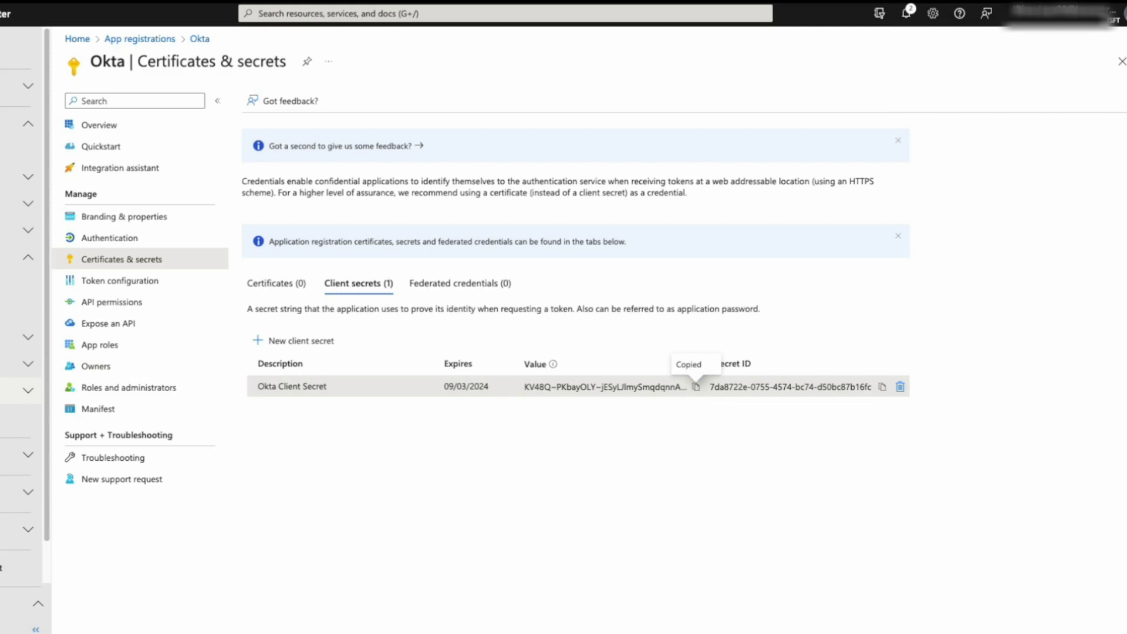
- Under API permissions, add the Intune application permission scep_challenge_provider to the Okta app
{"action": "left_click", "coordinate": [141, 302]}
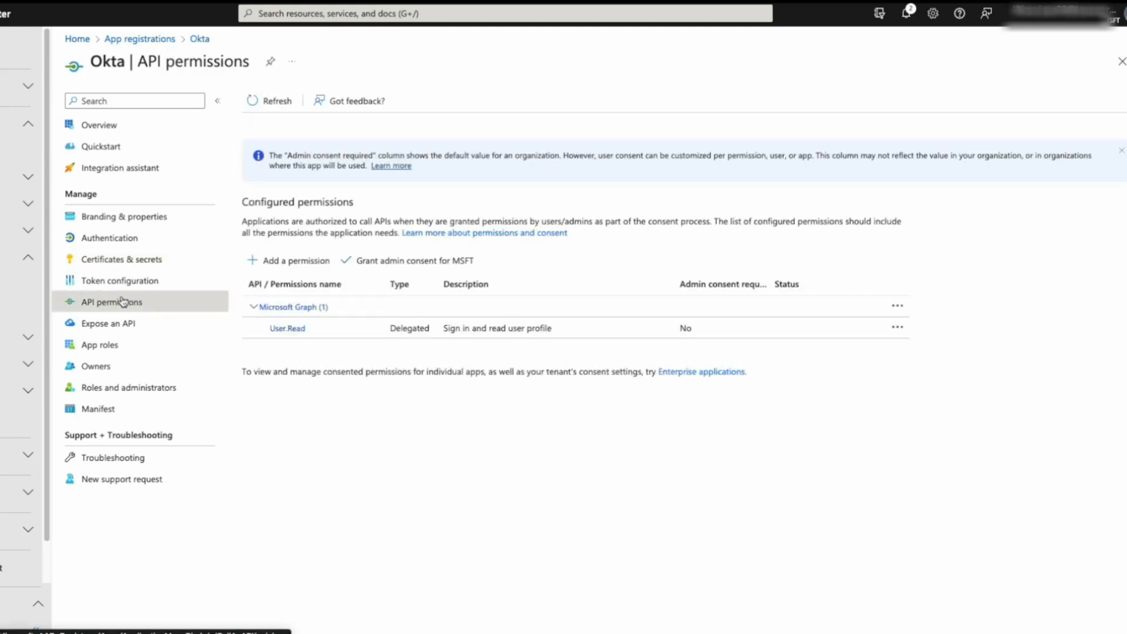
{"action": "left_click", "coordinate": [293, 264]}
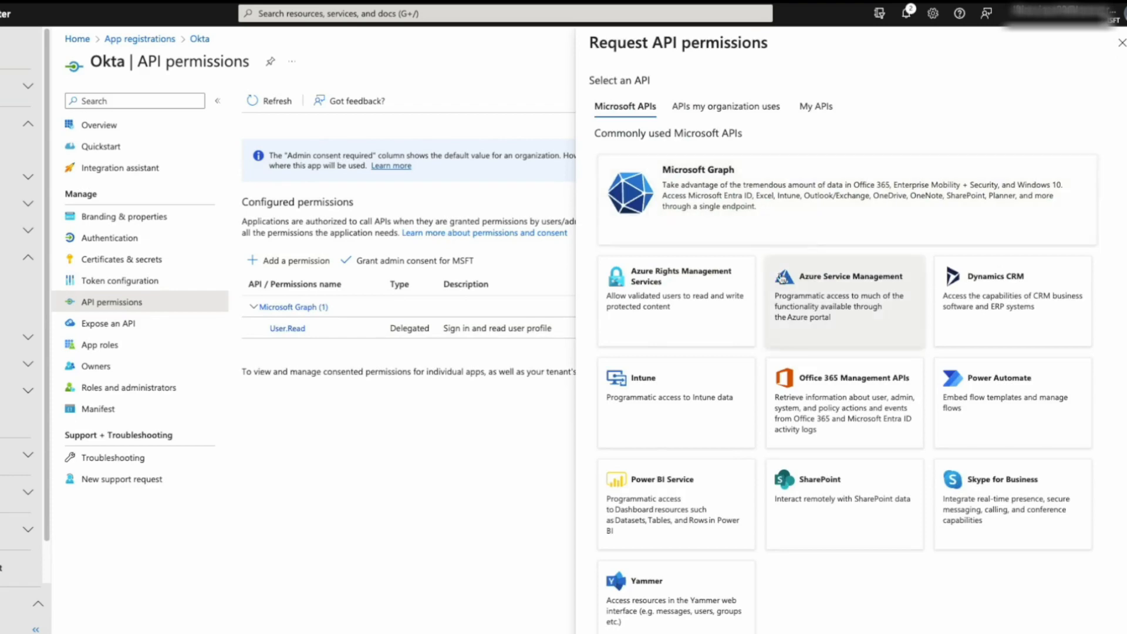
{"action": "scroll", "coordinate": [783, 278], "scroll_direction": "down", "scroll_amount": 15}
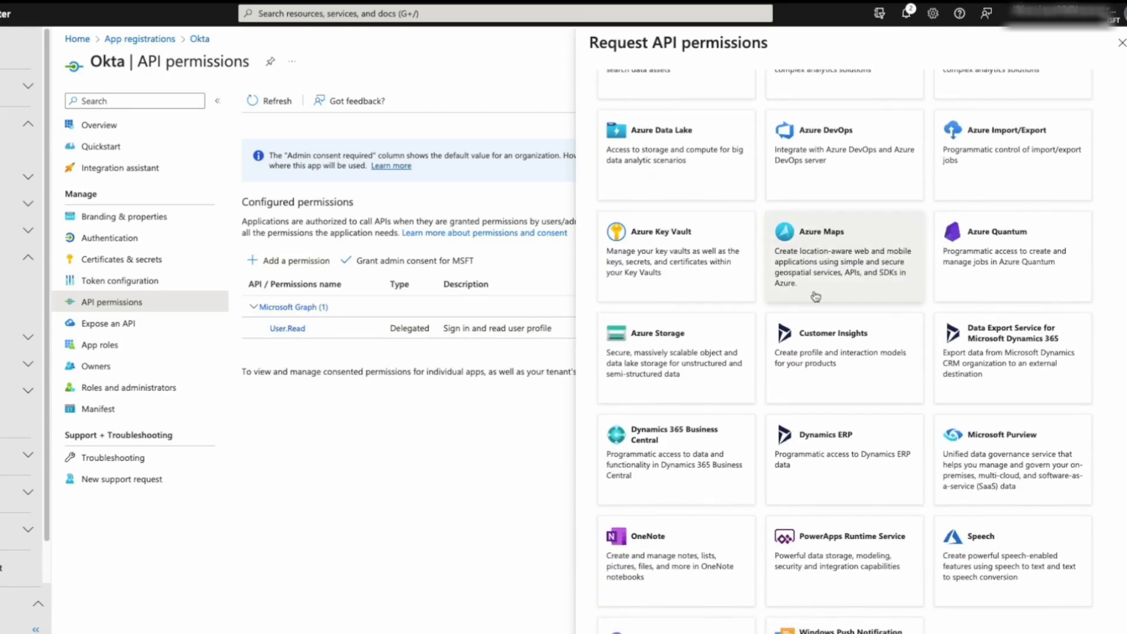
{"action": "scroll", "coordinate": [816, 296], "scroll_direction": "up", "scroll_amount": 10}
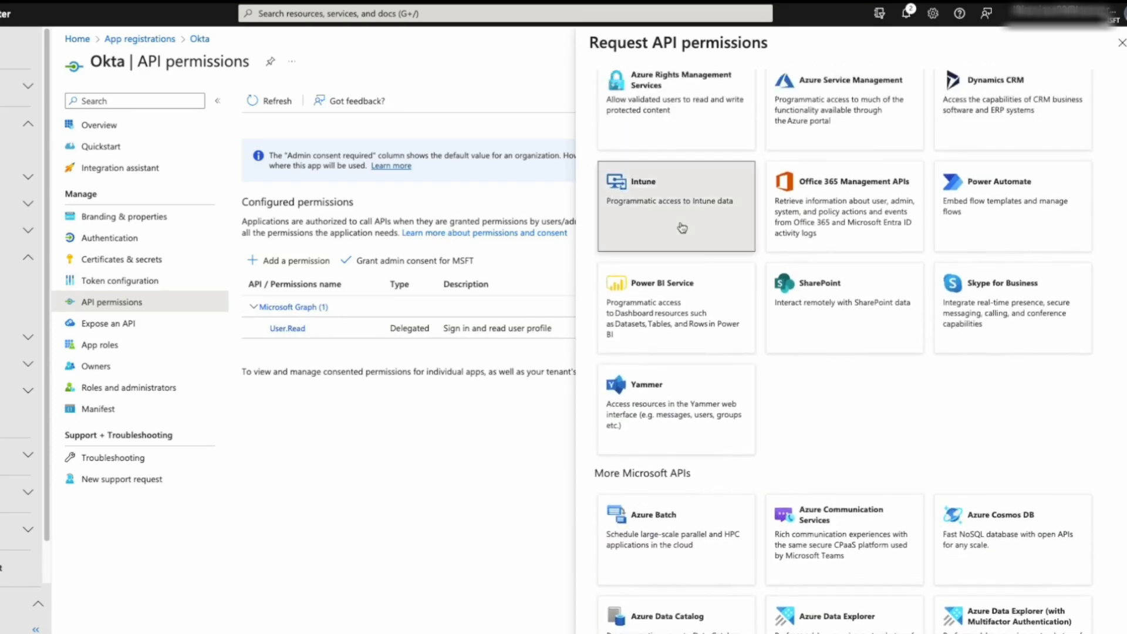
{"action": "left_click", "coordinate": [681, 228]}
{"action": "left_click", "coordinate": [978, 223]}
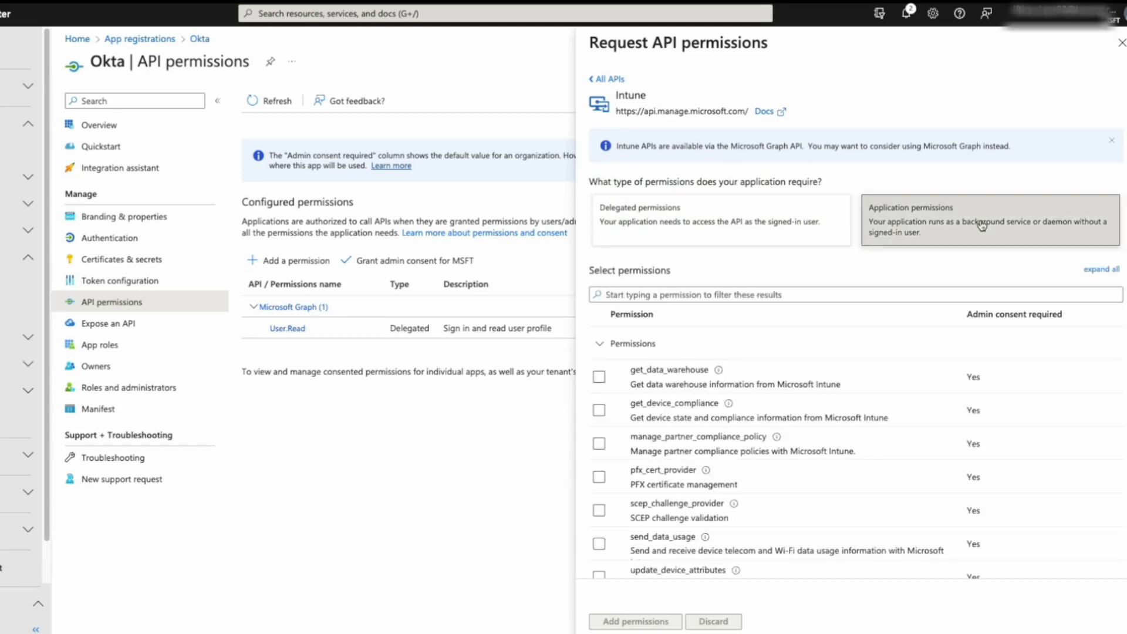
{"action": "left_click", "coordinate": [701, 295]}
{"action": "type", "text": "scep"}
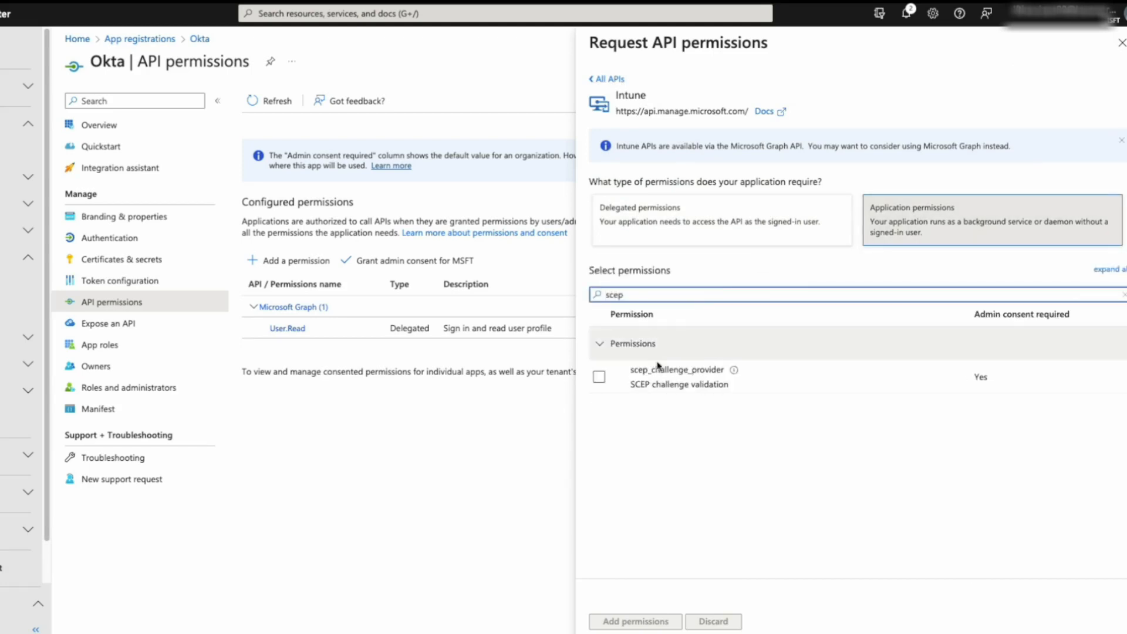
{"action": "left_click", "coordinate": [598, 377]}
{"action": "left_click", "coordinate": [652, 622]}
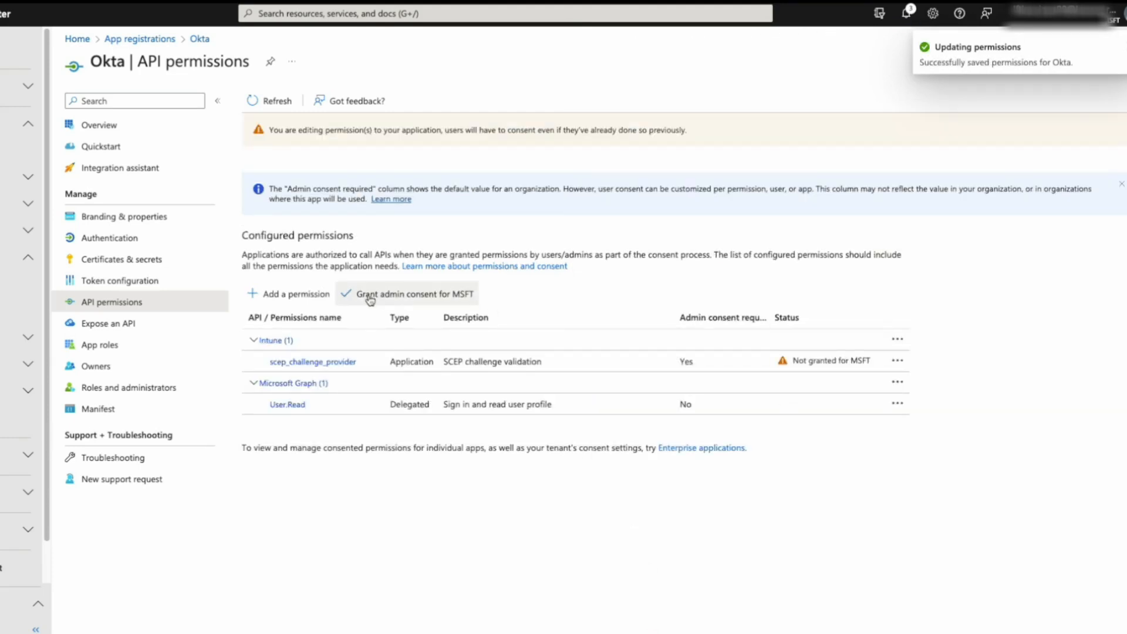
- Grant admin consent for the Intune permission, then choose Microsoft Graph application permissions
{"action": "left_click", "coordinate": [366, 297]}
{"action": "left_click", "coordinate": [268, 185]}
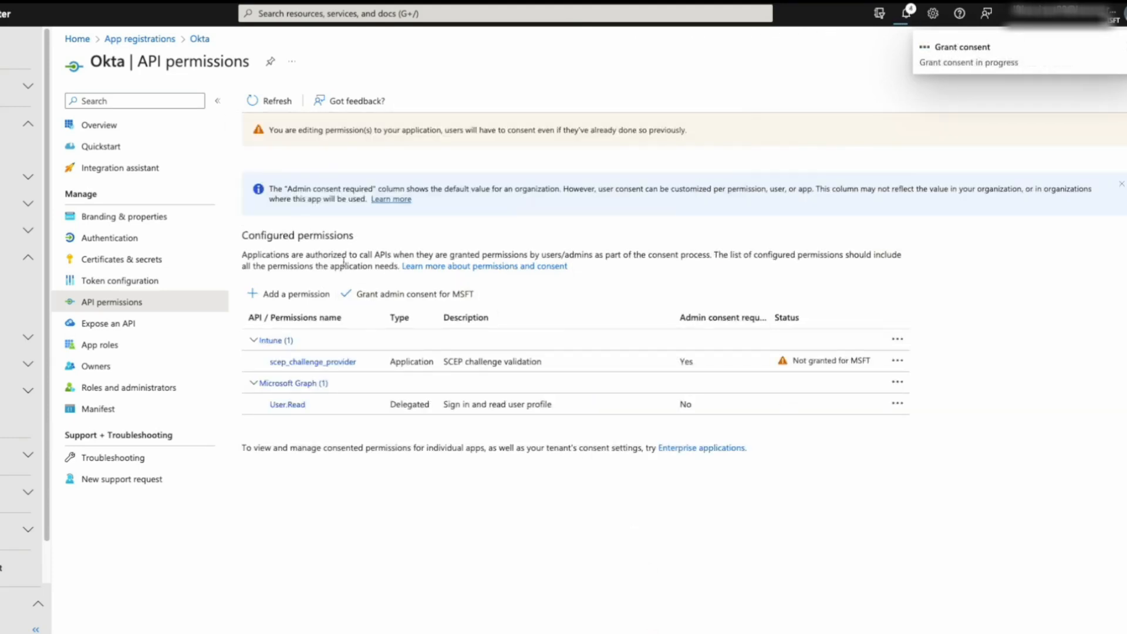
{"action": "left_click", "coordinate": [291, 294]}
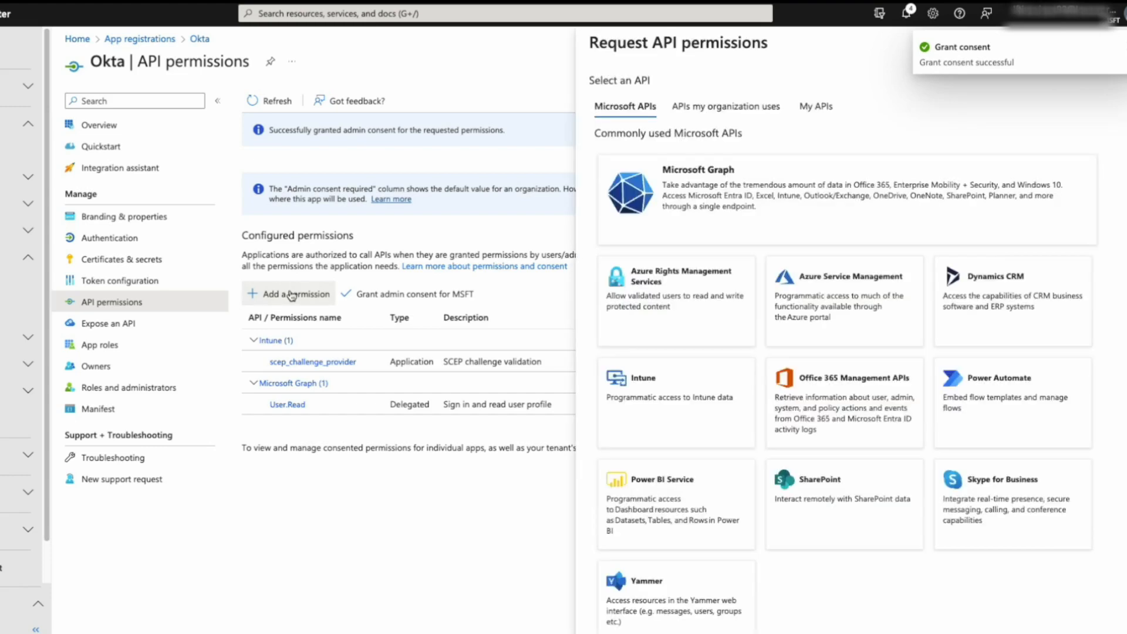
{"action": "left_click", "coordinate": [739, 204]}
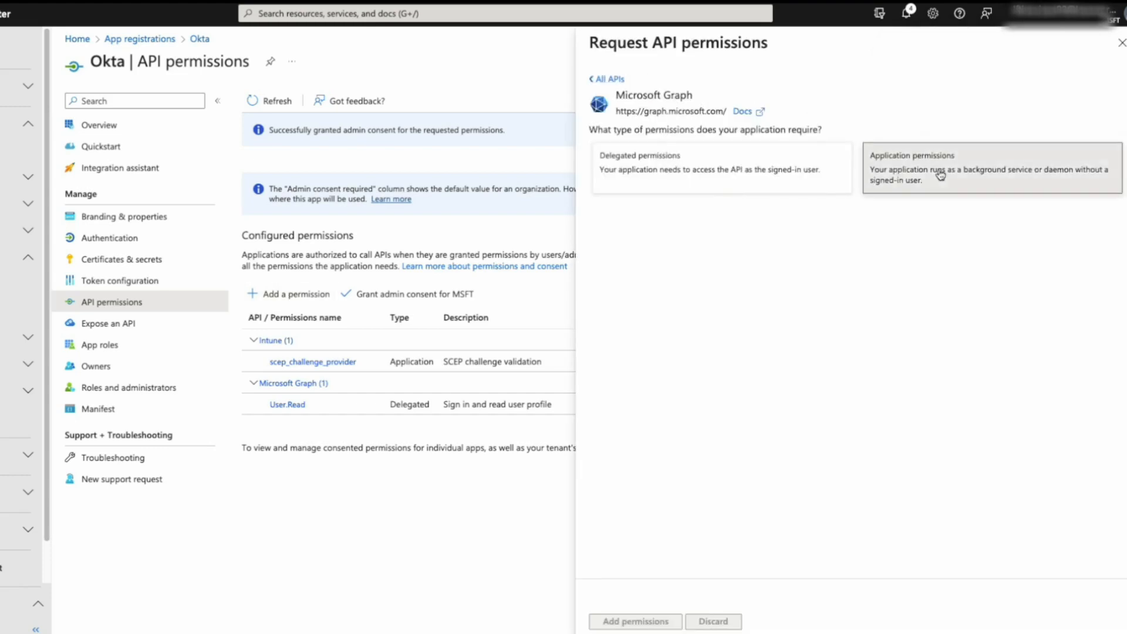
{"action": "left_click", "coordinate": [940, 174]}
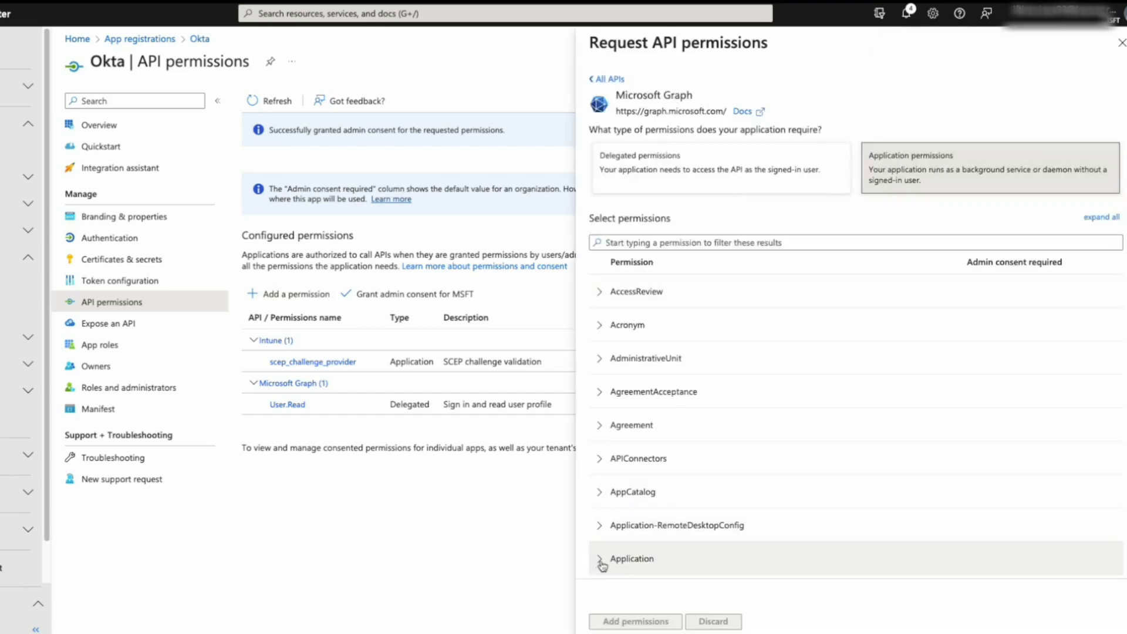
- Add the Application.Read.All permission and grant admin consent for it
{"action": "left_click", "coordinate": [694, 550]}
{"action": "scroll", "coordinate": [681, 528], "scroll_direction": "down", "scroll_amount": 1}
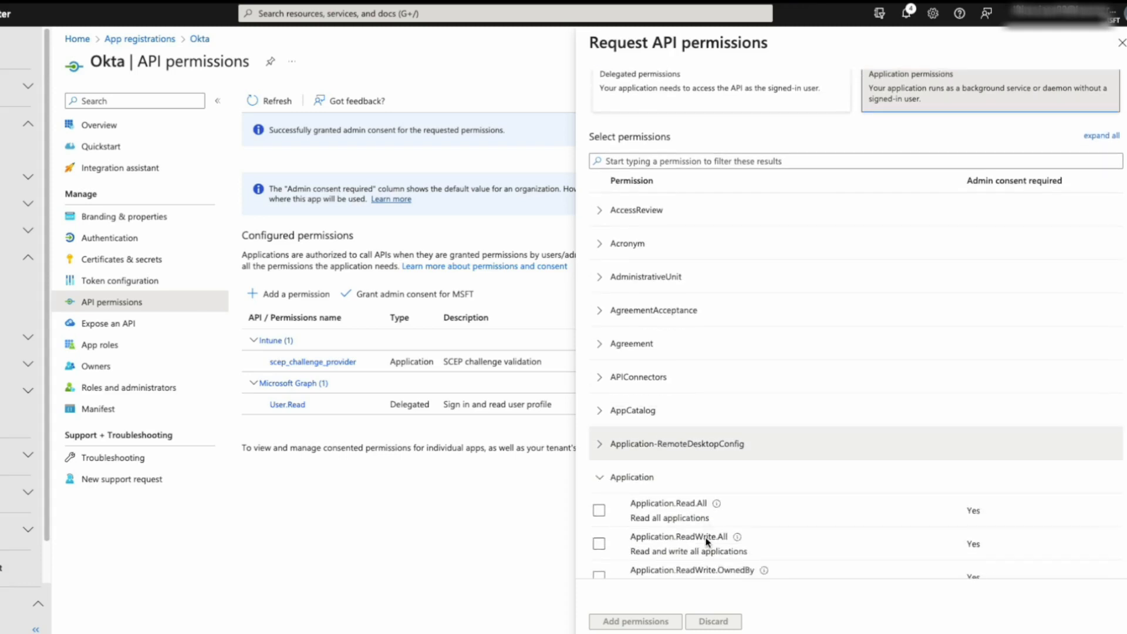
{"action": "left_click", "coordinate": [599, 509]}
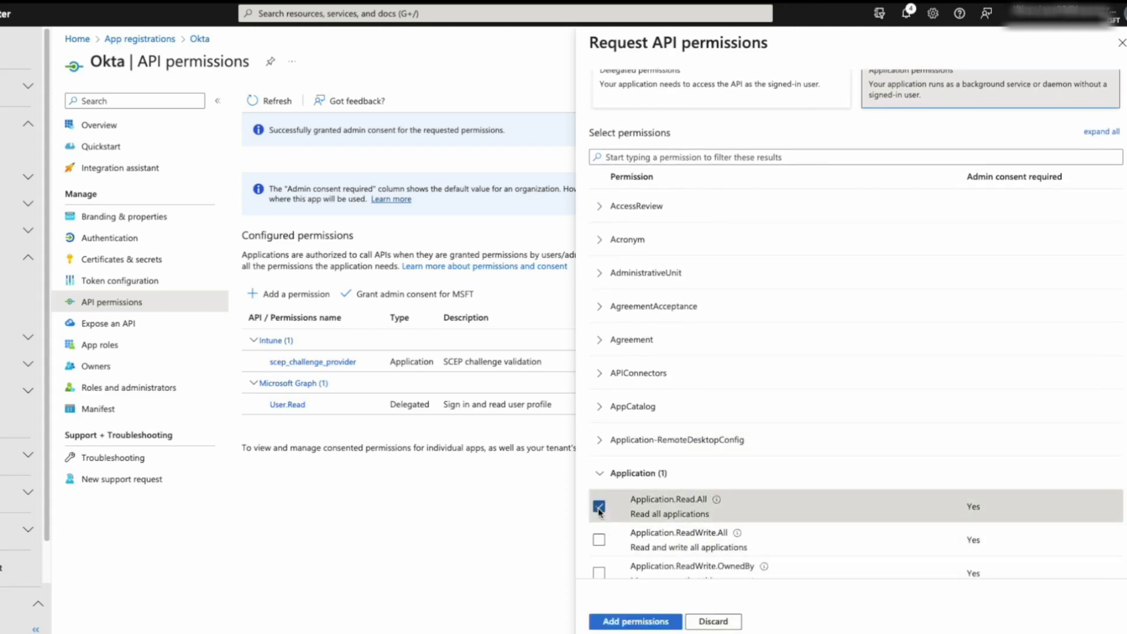
{"action": "left_click", "coordinate": [639, 621]}
{"action": "left_click", "coordinate": [407, 294]}
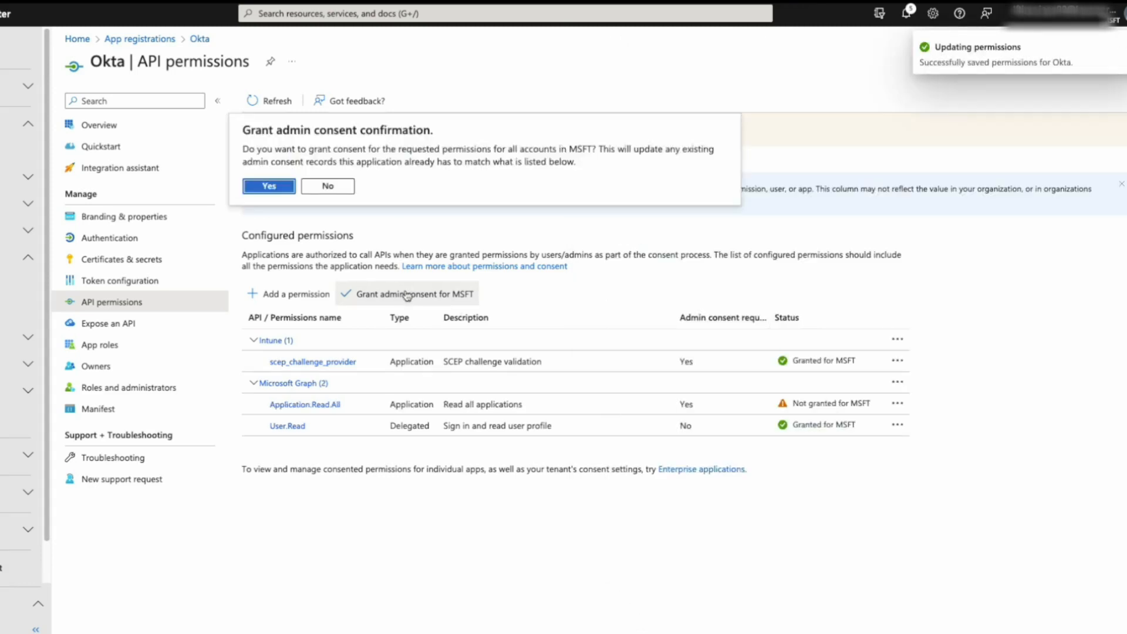
{"action": "left_click", "coordinate": [273, 184]}
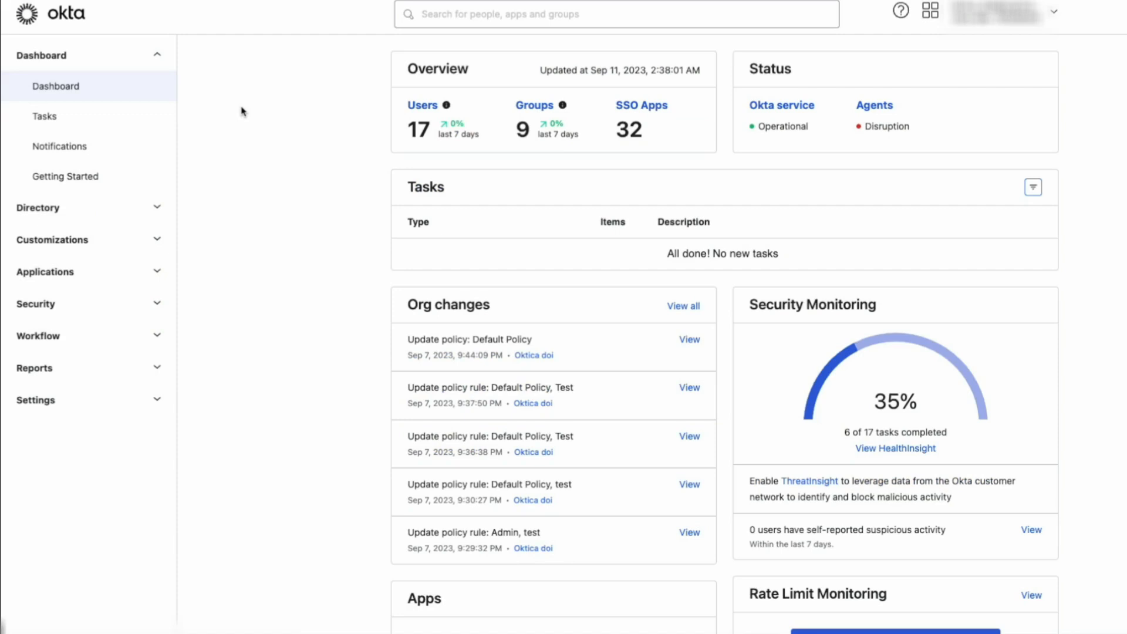
- Under Security > Device Integrations, add a platform and select Desktop (Windows and macOS only)
{"action": "left_click", "coordinate": [88, 304]}
{"action": "scroll", "coordinate": [176, 317], "scroll_direction": "down", "scroll_amount": 2}
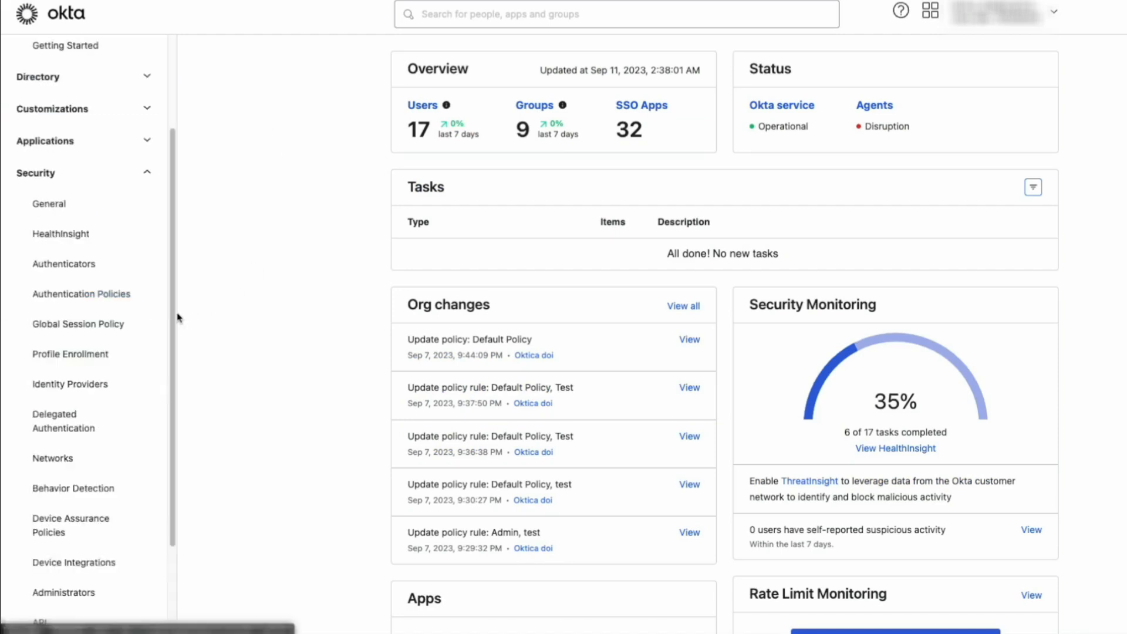
{"action": "left_click", "coordinate": [88, 562]}
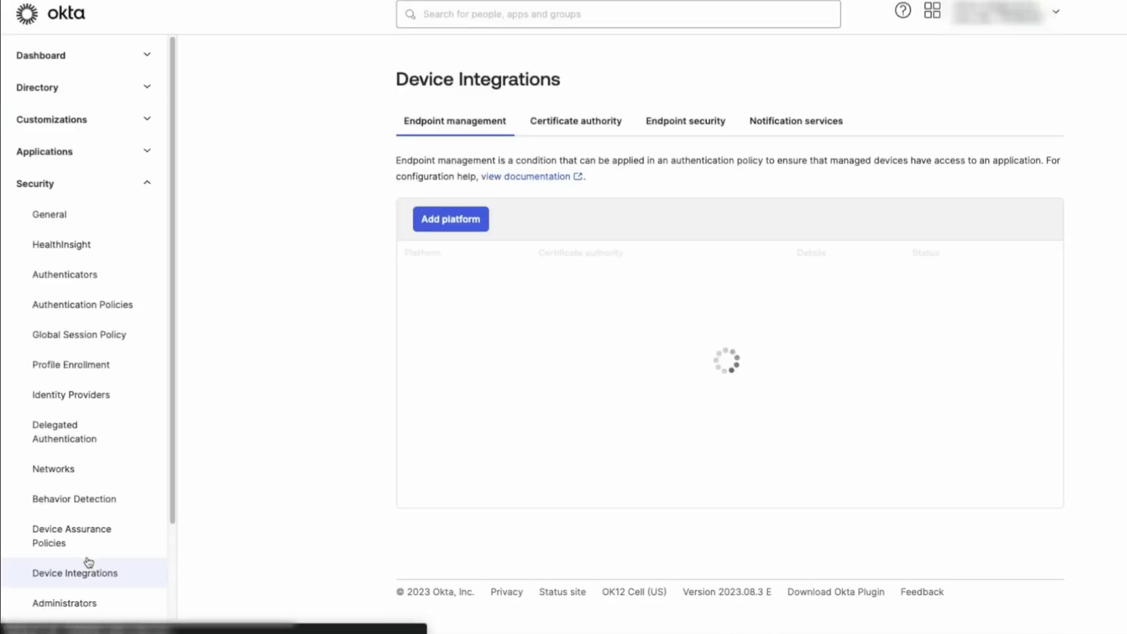
{"action": "left_click", "coordinate": [454, 221]}
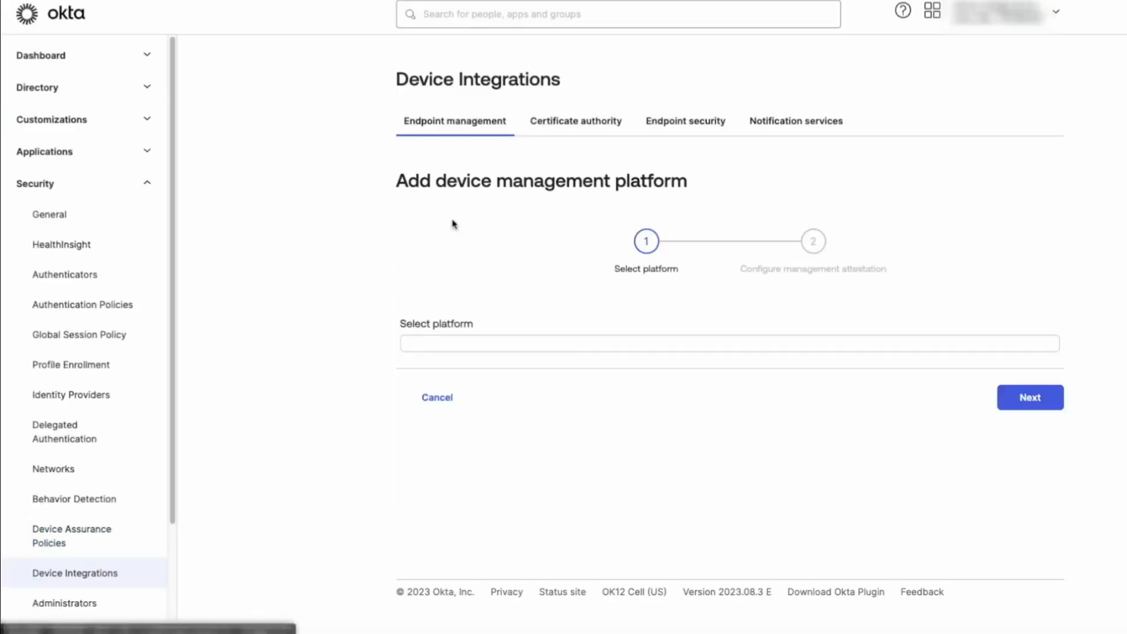
{"action": "left_click", "coordinate": [567, 385]}
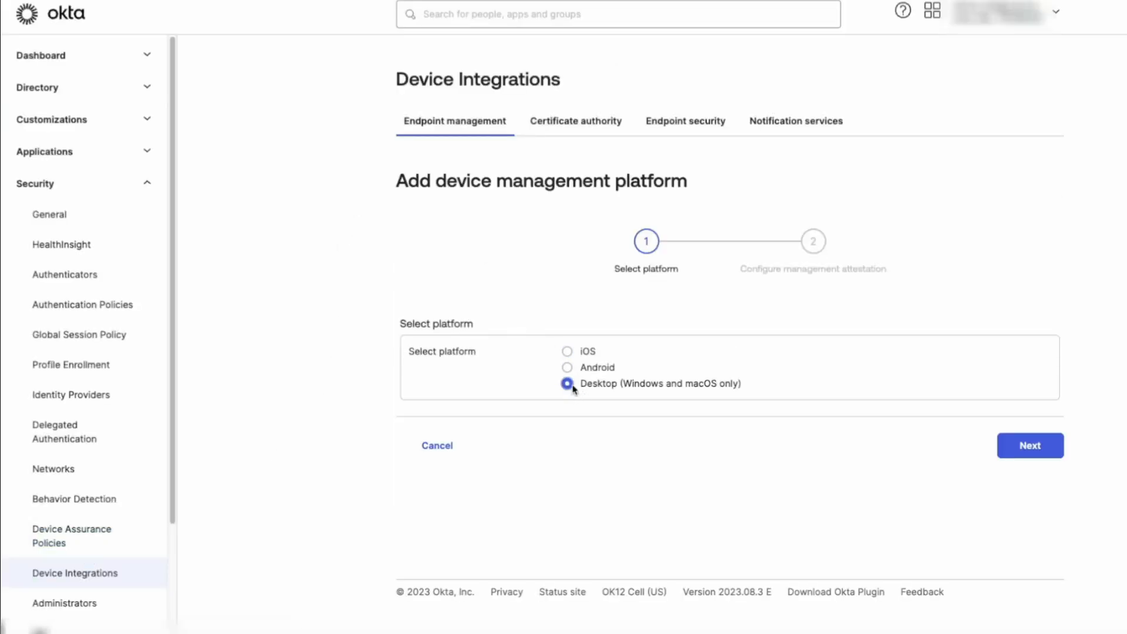
- Set the challenge type to Dynamic SCEP URL with Microsoft Intune delegated SCEP
{"action": "left_click", "coordinate": [1024, 447]}
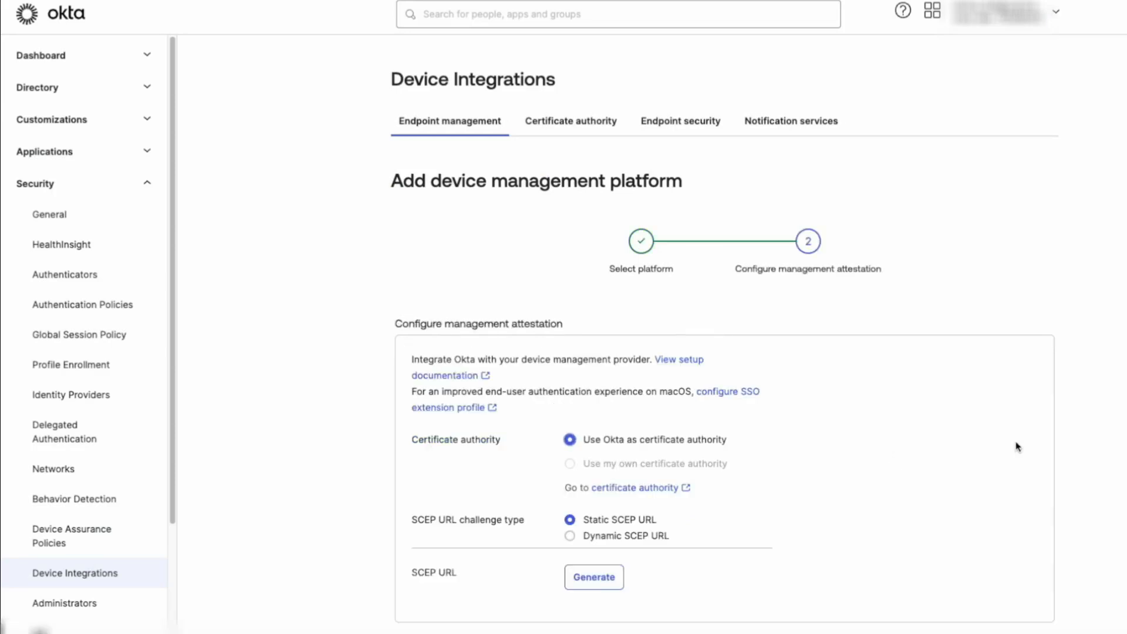
{"action": "left_click", "coordinate": [570, 535]}
{"action": "scroll", "coordinate": [523, 521], "scroll_direction": "down", "scroll_amount": 3}
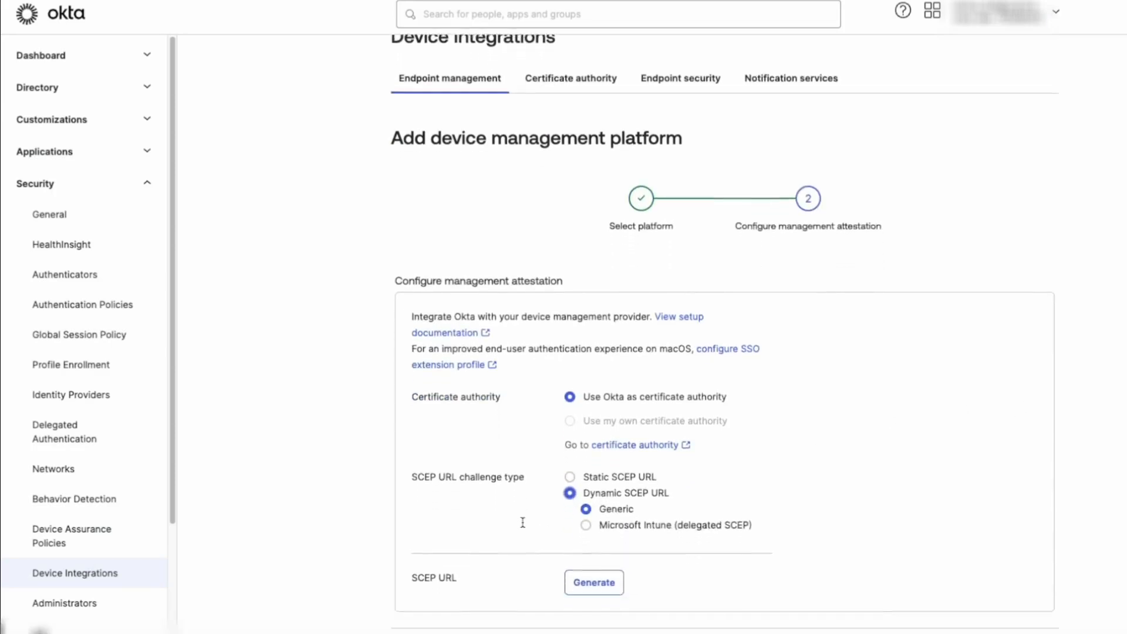
{"action": "left_click", "coordinate": [586, 463]}
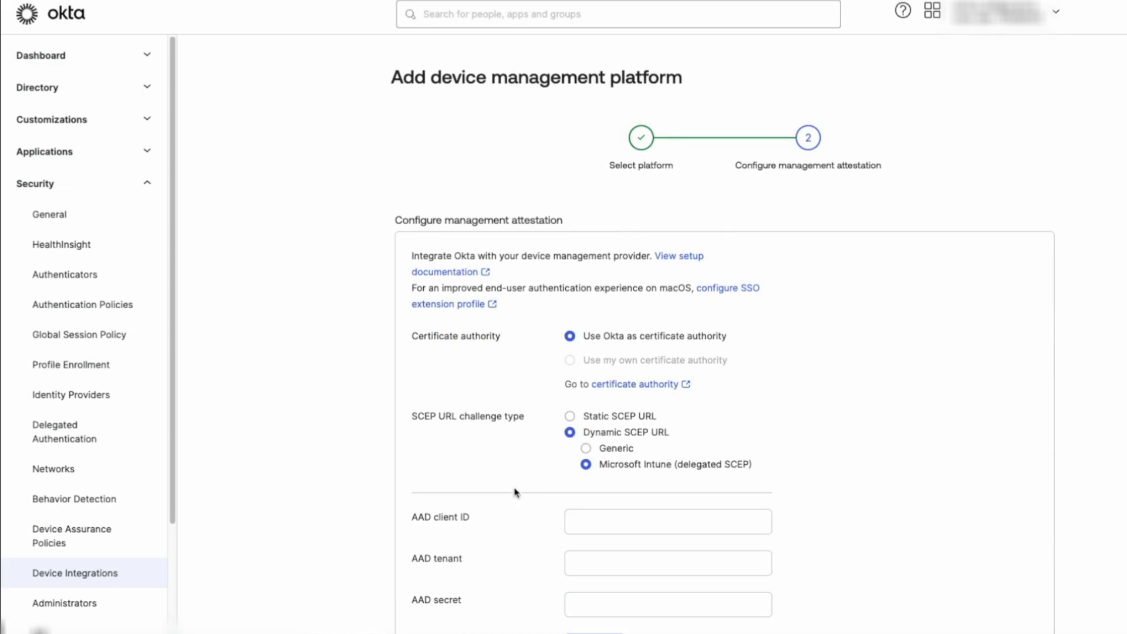
{"action": "scroll", "coordinate": [514, 496], "scroll_direction": "down", "scroll_amount": 1}
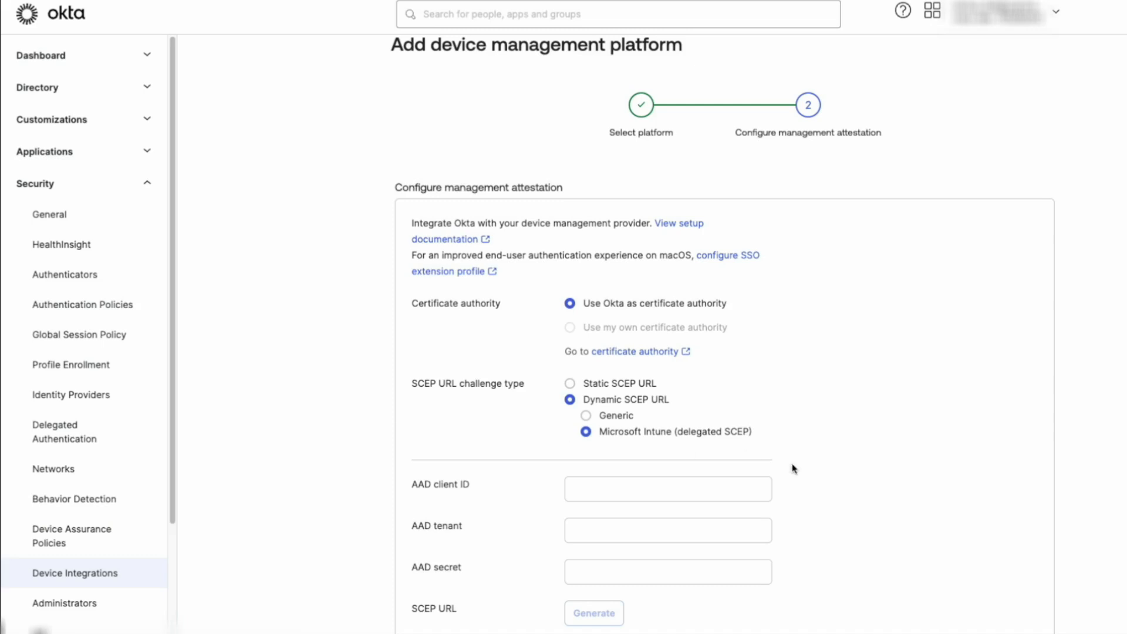
- Paste the AAD client ID, tenant and secret, generate and copy the SCEP URL, and save
{"action": "left_click", "coordinate": [645, 487]}
{"action": "type", "text": "d3383d3f-cd8b-478f-be61-ef10517031b3"}
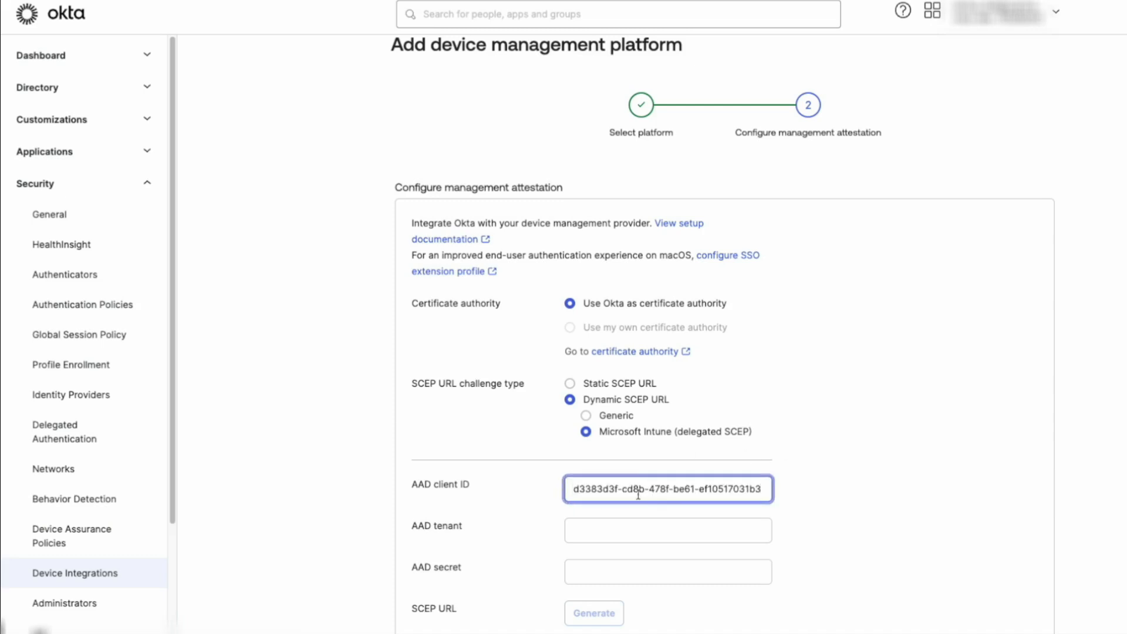
{"action": "left_click", "coordinate": [601, 534]}
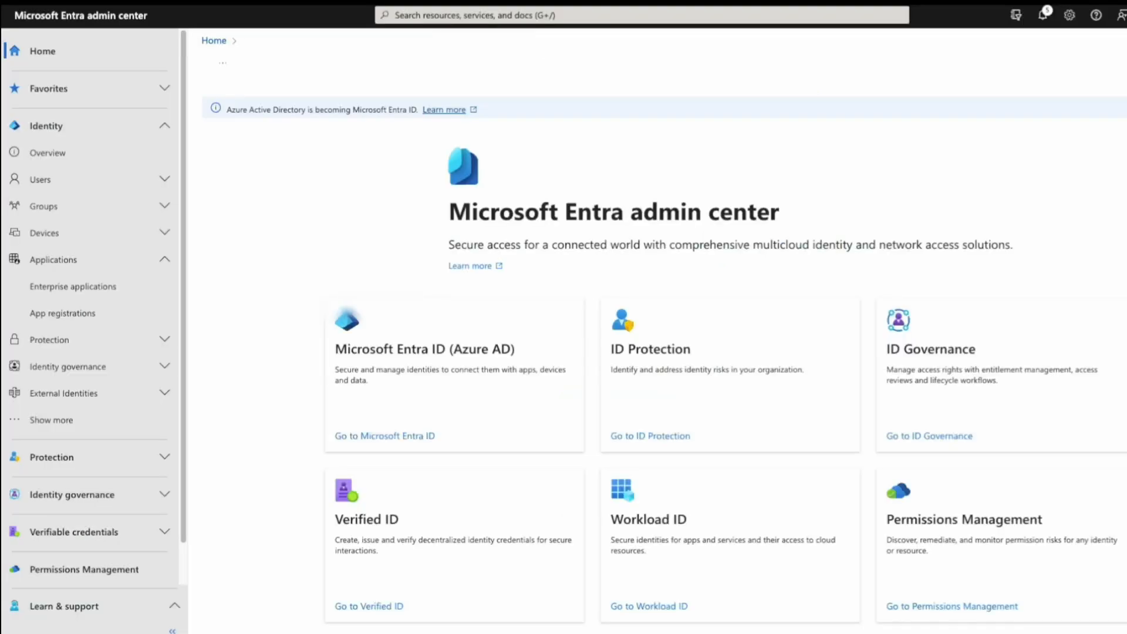
{"action": "left_click", "coordinate": [67, 153]}
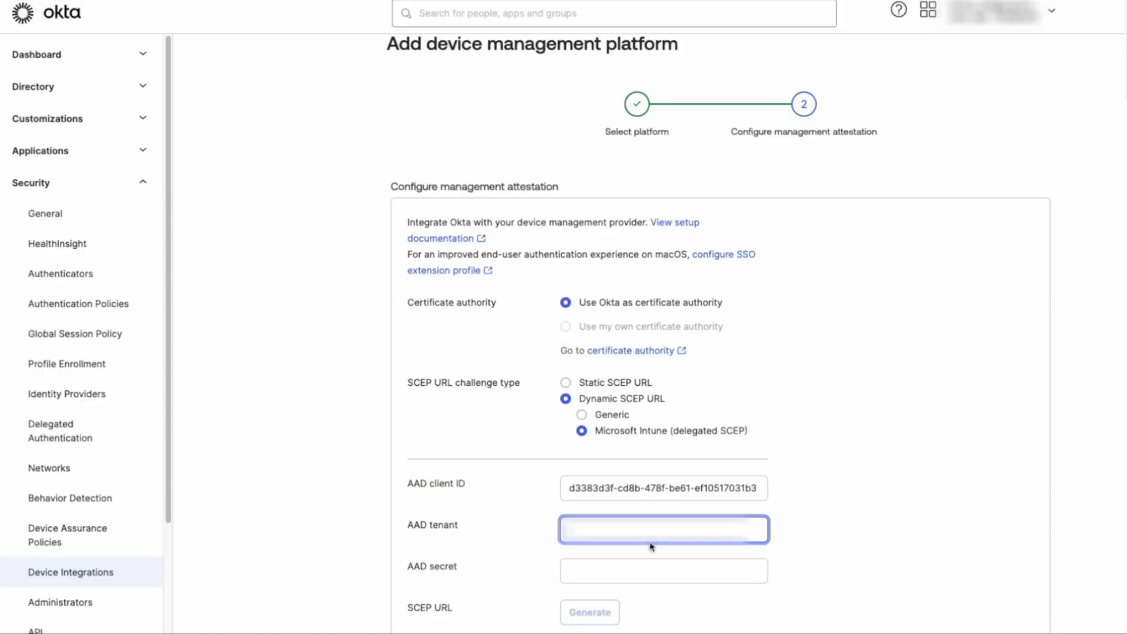
{"action": "key", "text": "ctrl+v"}
{"action": "scroll", "coordinate": [605, 473], "scroll_direction": "down", "scroll_amount": 2}
{"action": "left_click", "coordinate": [605, 473]}
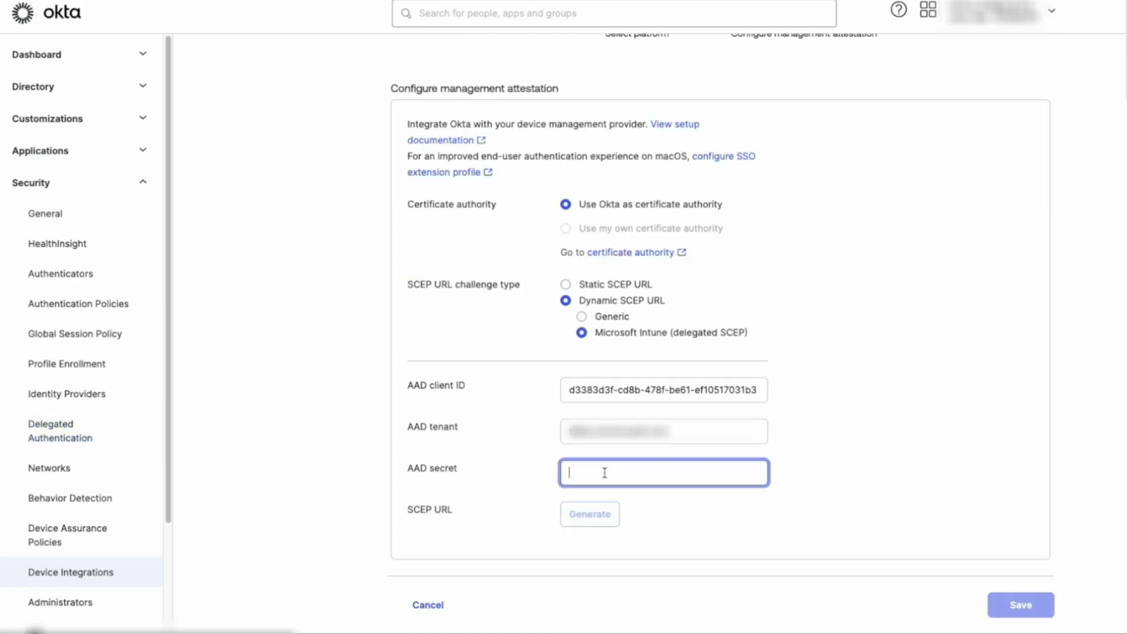
{"action": "key", "text": "ctrl+v"}
{"action": "left_click", "coordinate": [592, 516]}
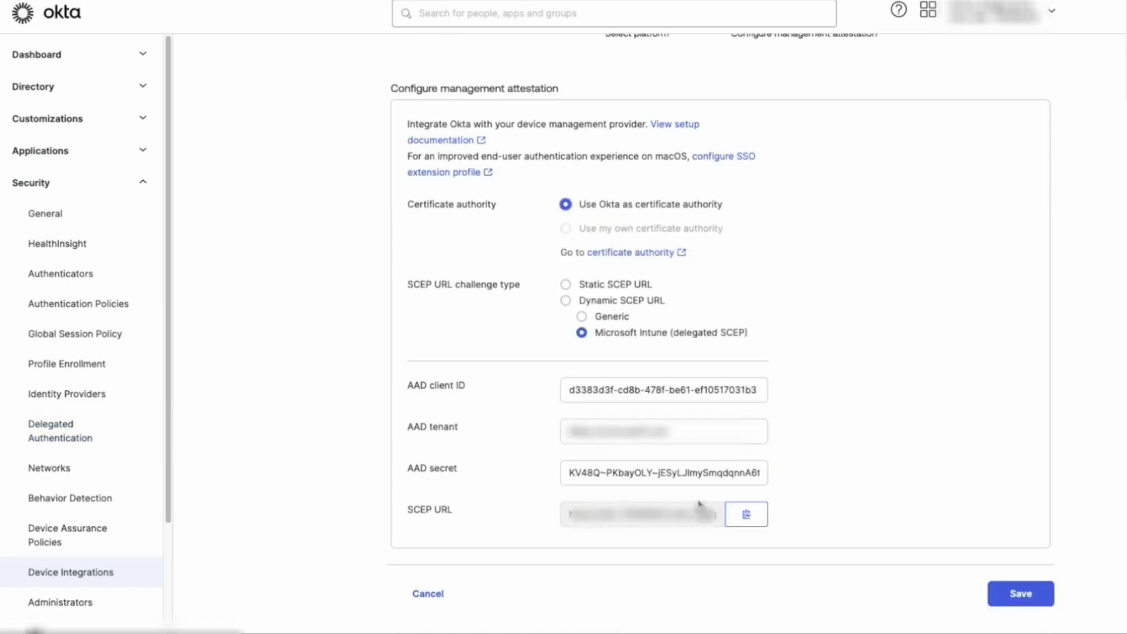
{"action": "left_click", "coordinate": [748, 517]}
{"action": "left_click", "coordinate": [1020, 593]}
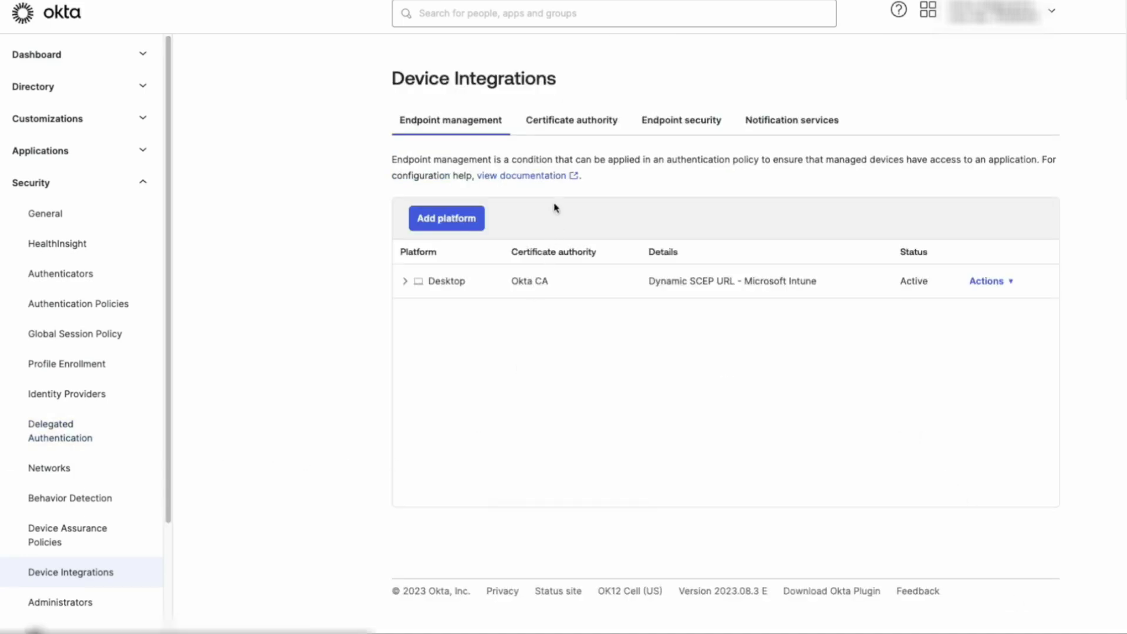
- Download the Okta CA's x509 certificate from the Certificate authority list
{"action": "left_click", "coordinate": [564, 121]}
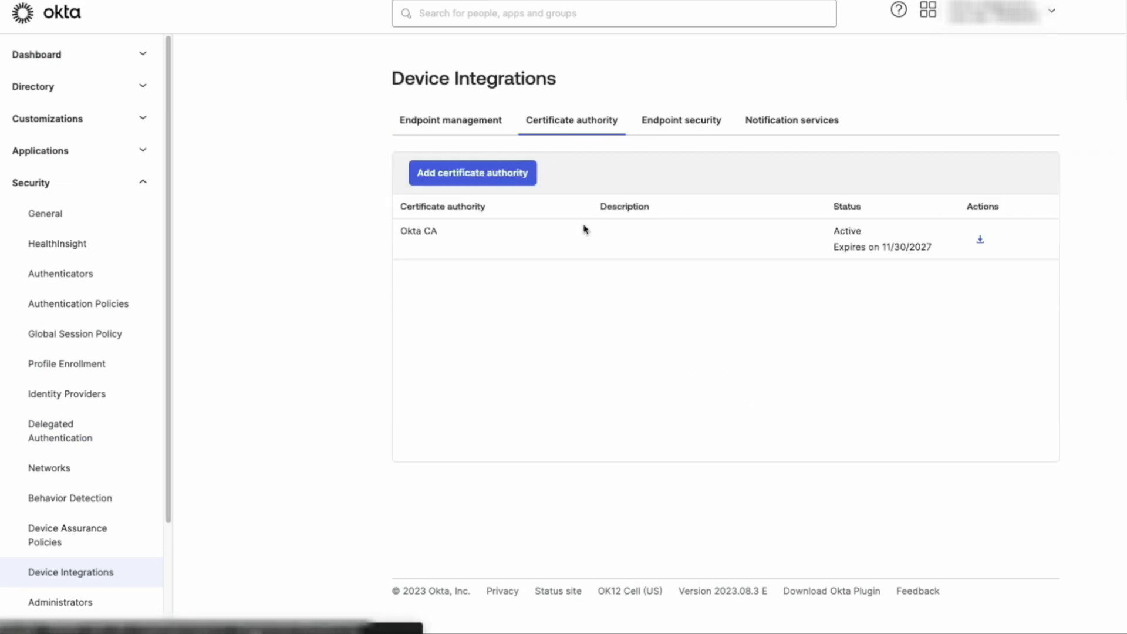
{"action": "left_click", "coordinate": [981, 241]}
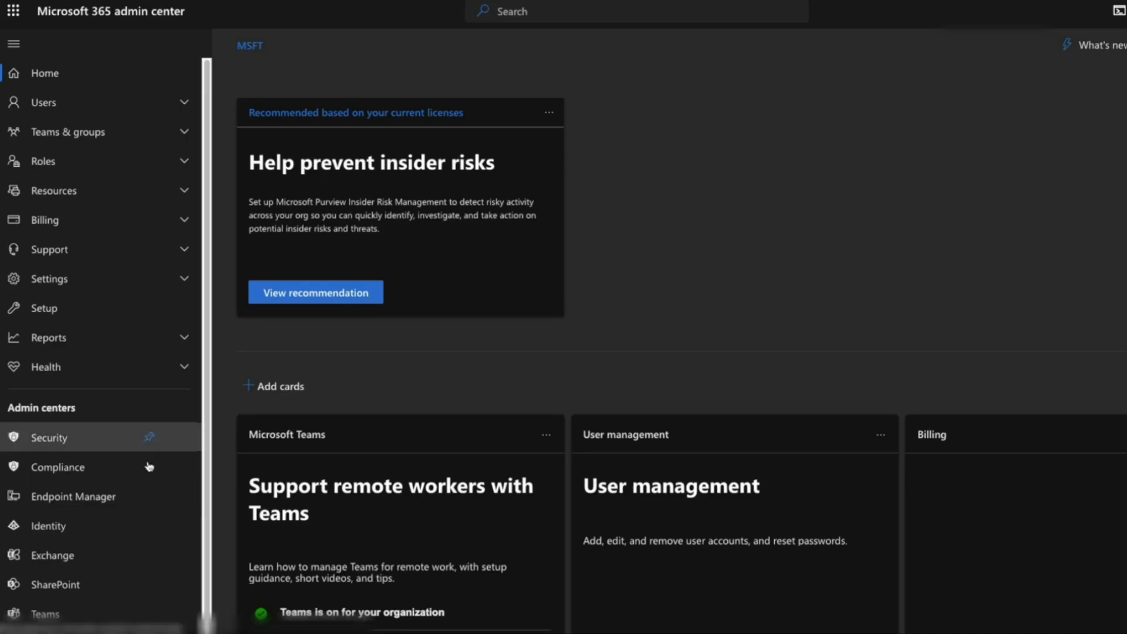
- Open the Endpoint Manager admin center and sign in with the admin account
{"action": "left_click", "coordinate": [101, 499]}
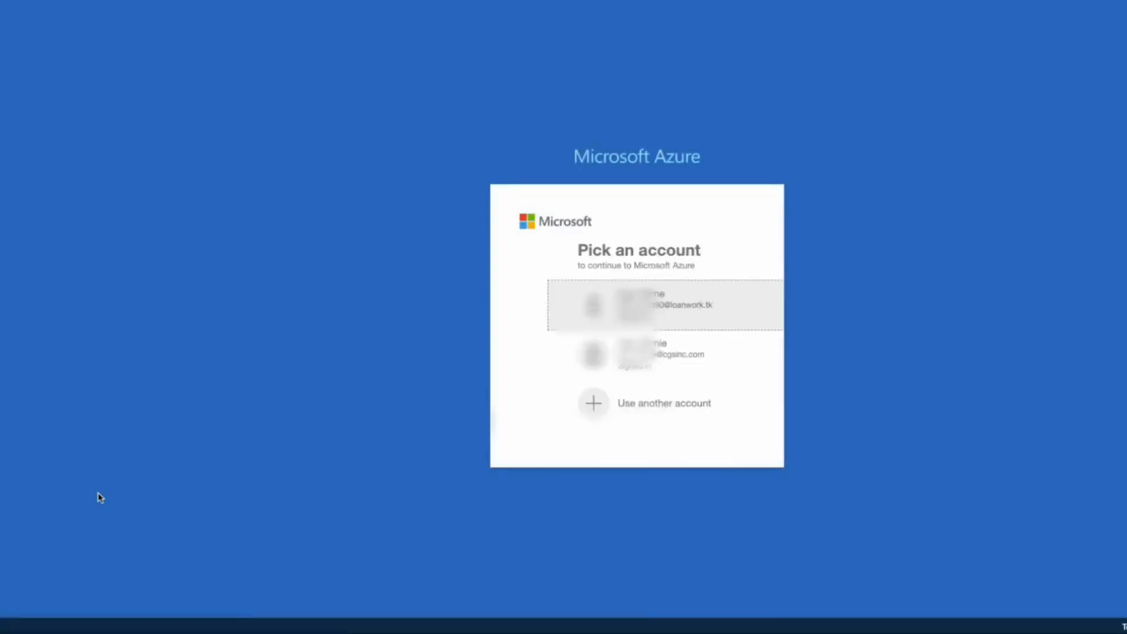
{"action": "left_click", "coordinate": [581, 306]}
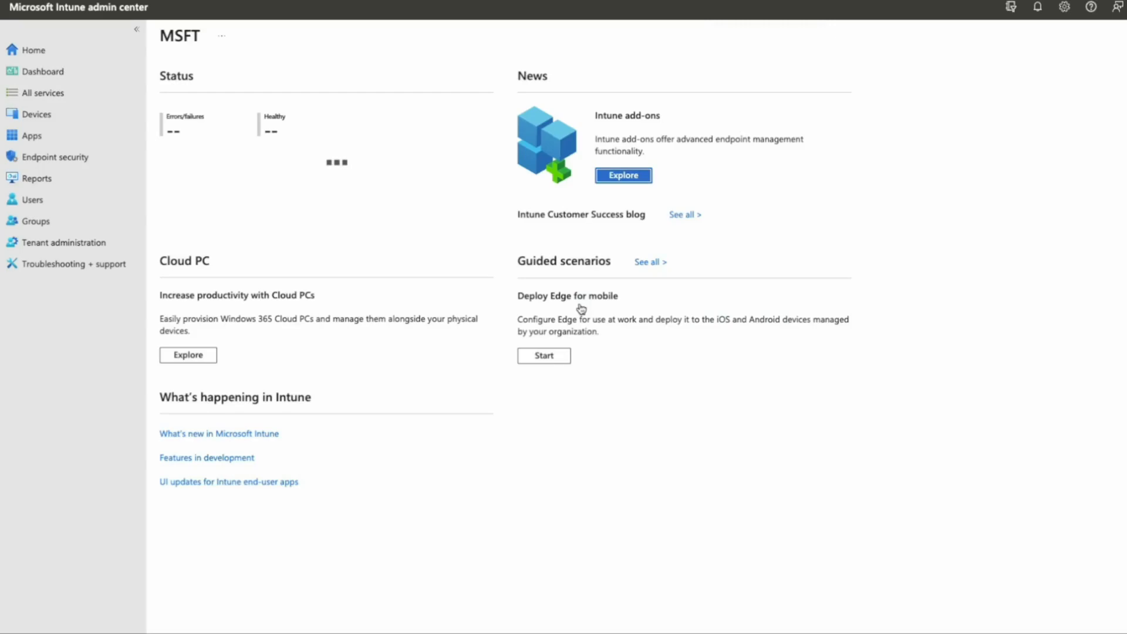
- Create a Windows 10 and later configuration profile from the Templates > Trusted certificate template
{"action": "left_click", "coordinate": [52, 116]}
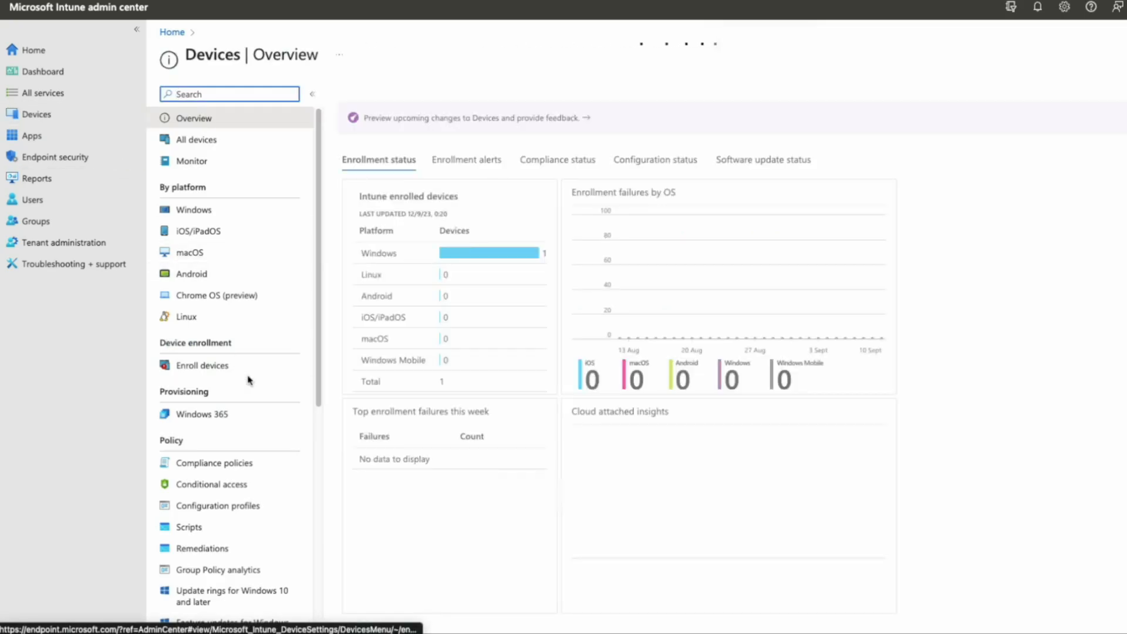
{"action": "left_click", "coordinate": [249, 506]}
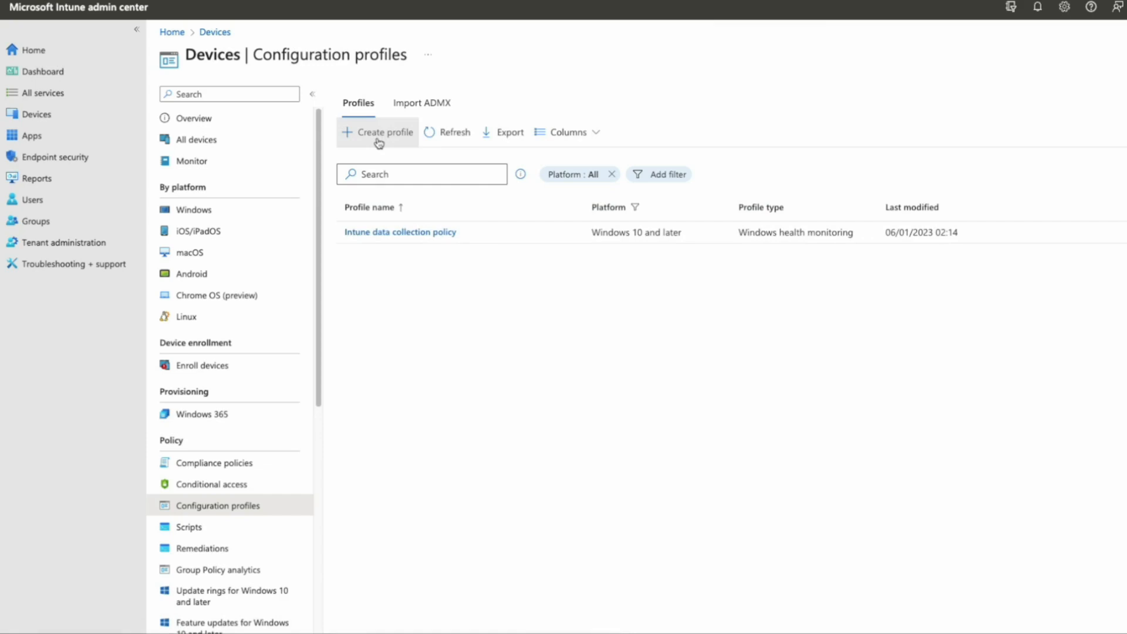
{"action": "left_click", "coordinate": [379, 144]}
{"action": "left_click", "coordinate": [977, 99]}
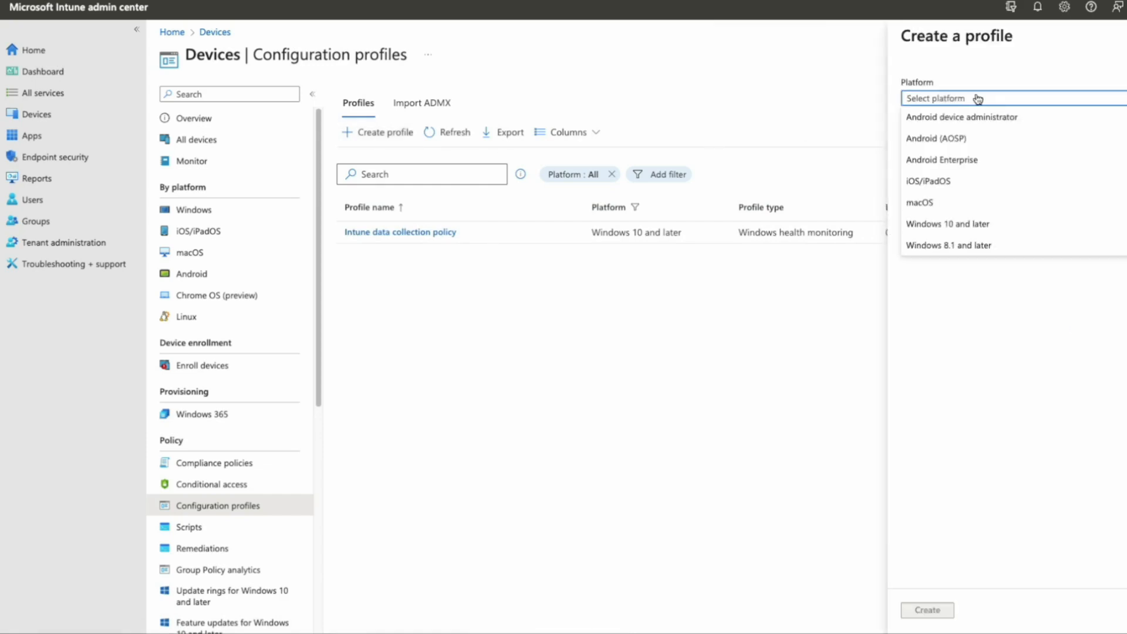
{"action": "left_click", "coordinate": [980, 225]}
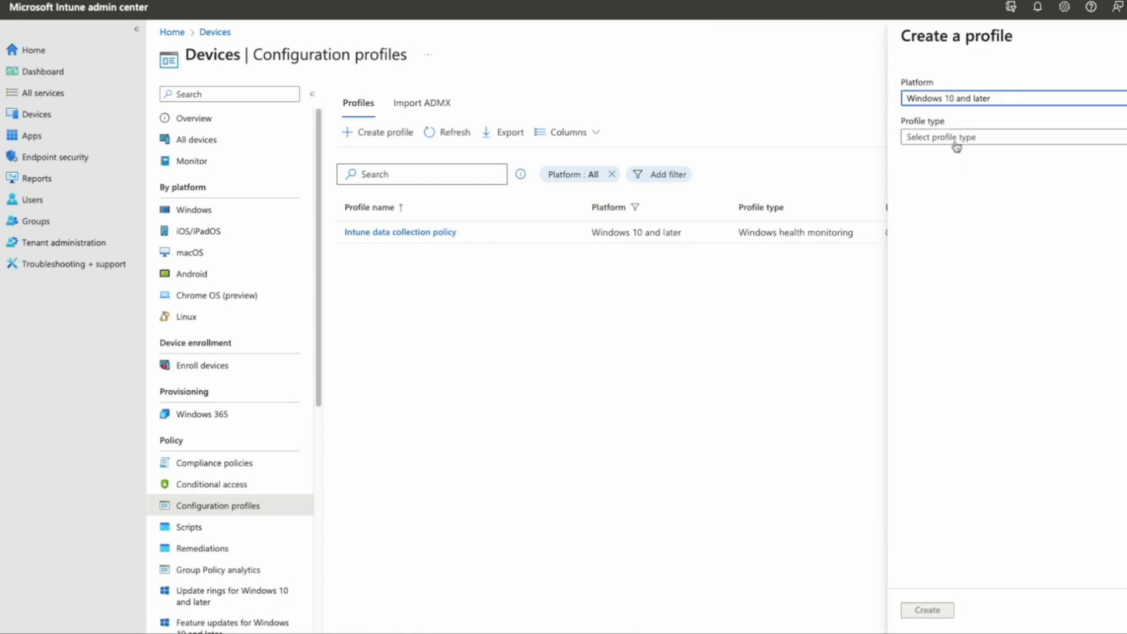
{"action": "left_click", "coordinate": [956, 144]}
{"action": "left_click", "coordinate": [958, 177]}
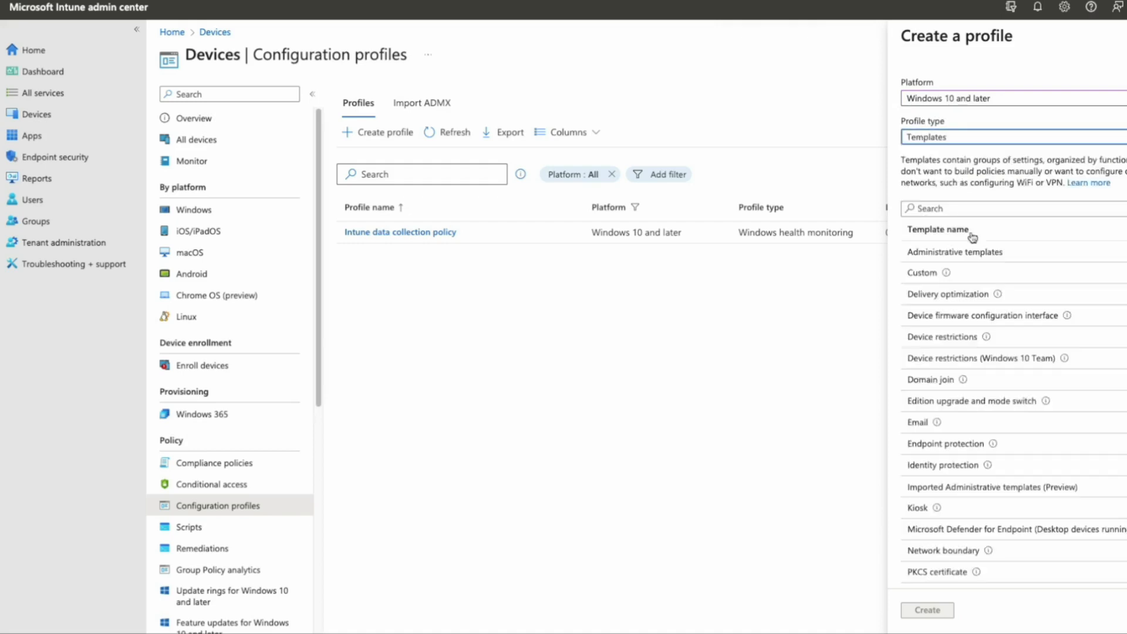
{"action": "scroll", "coordinate": [996, 430], "scroll_direction": "down", "scroll_amount": 4}
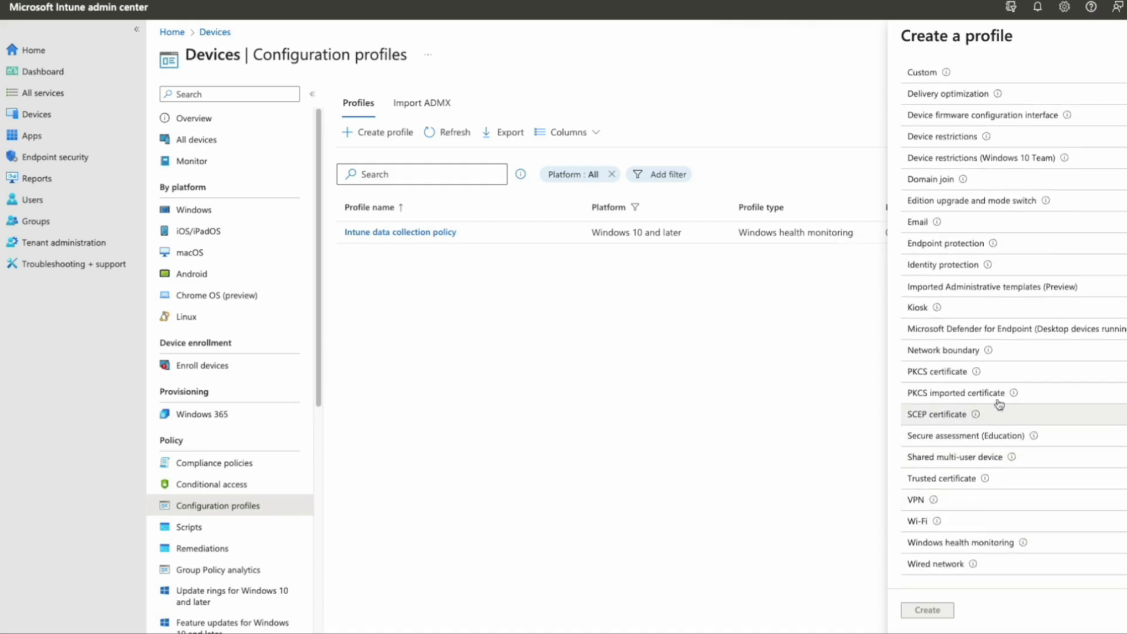
{"action": "left_click", "coordinate": [960, 480]}
{"action": "left_click", "coordinate": [927, 610]}
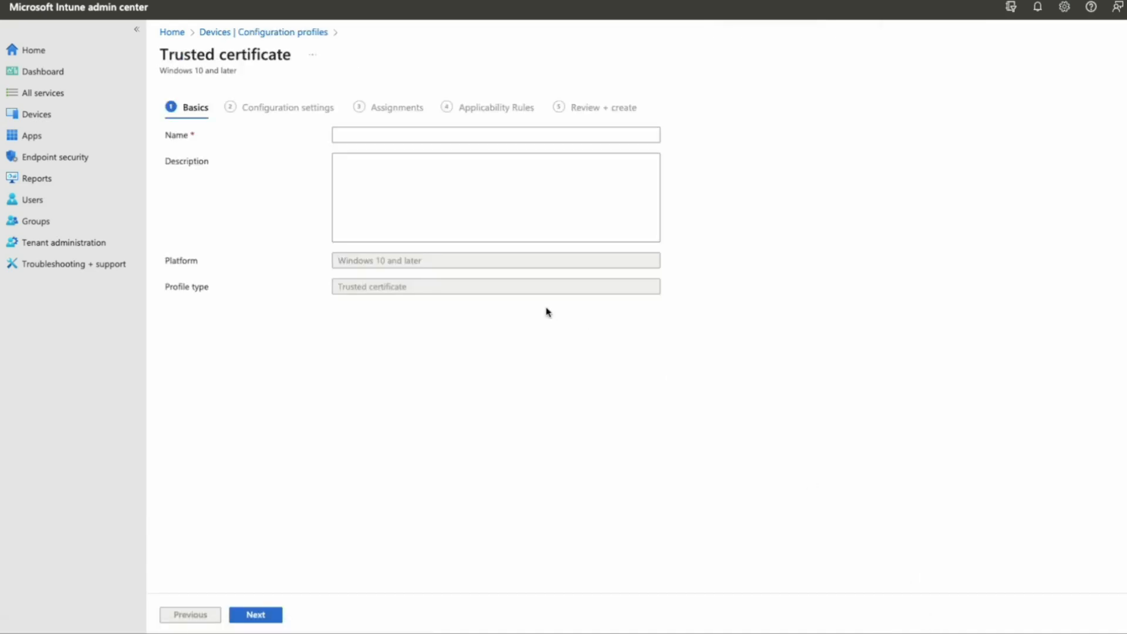
- Name the profile with the copied name and continue to configuration settings
{"action": "left_click", "coordinate": [390, 130]}
{"action": "key", "text": "ctrl+v"}
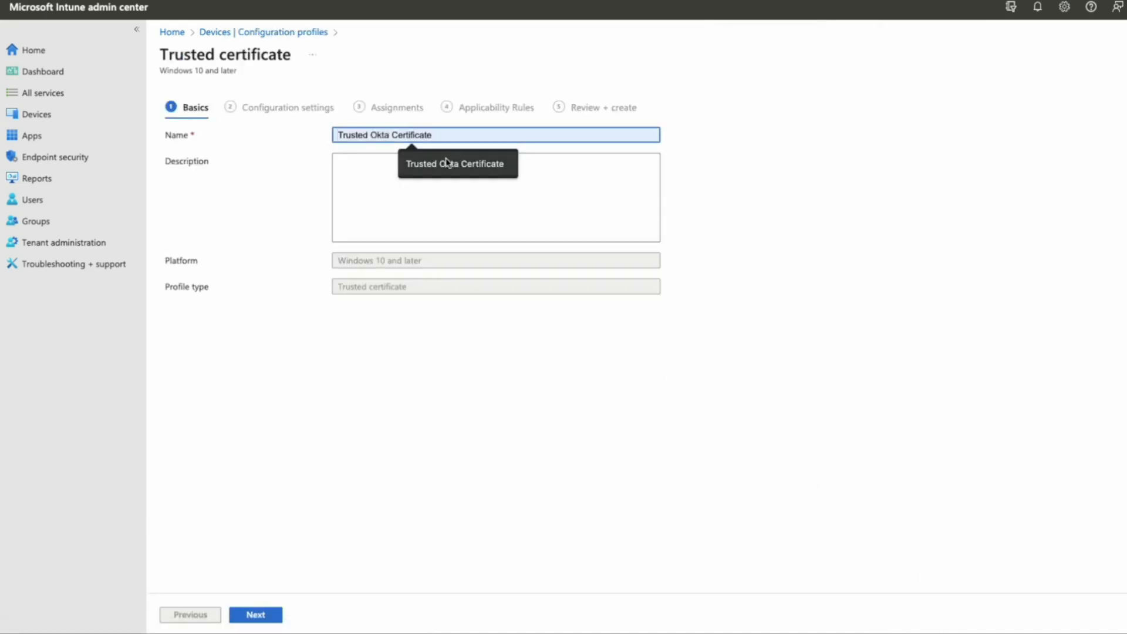
{"action": "left_click", "coordinate": [273, 616]}
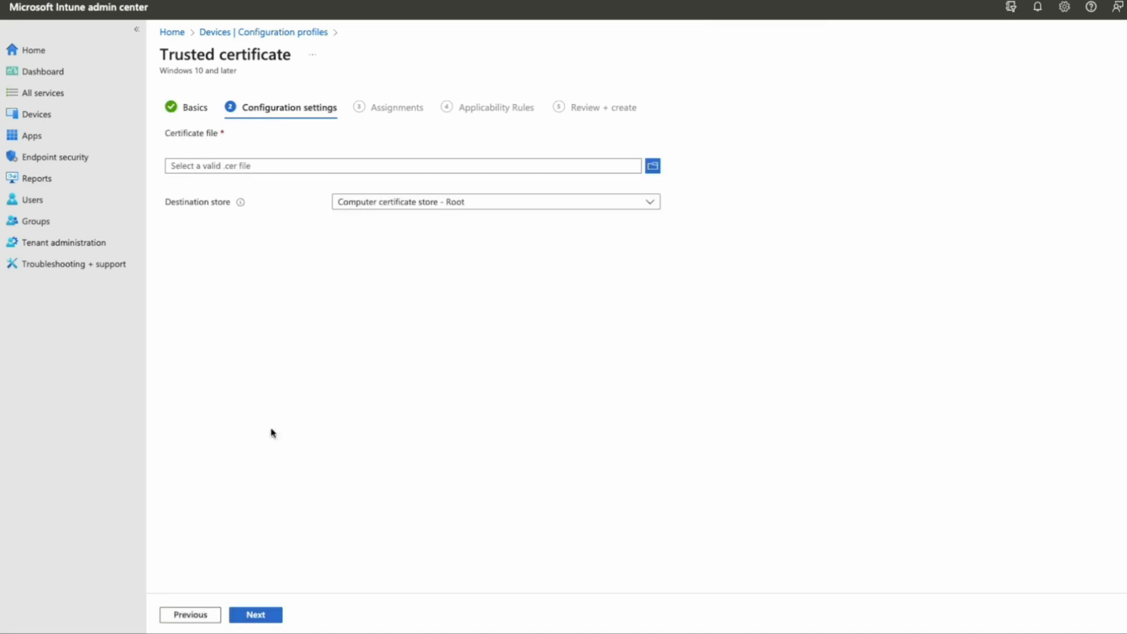
- Upload cert.cer and store it in the computer Intermediate certificate store
{"action": "left_click", "coordinate": [653, 166]}
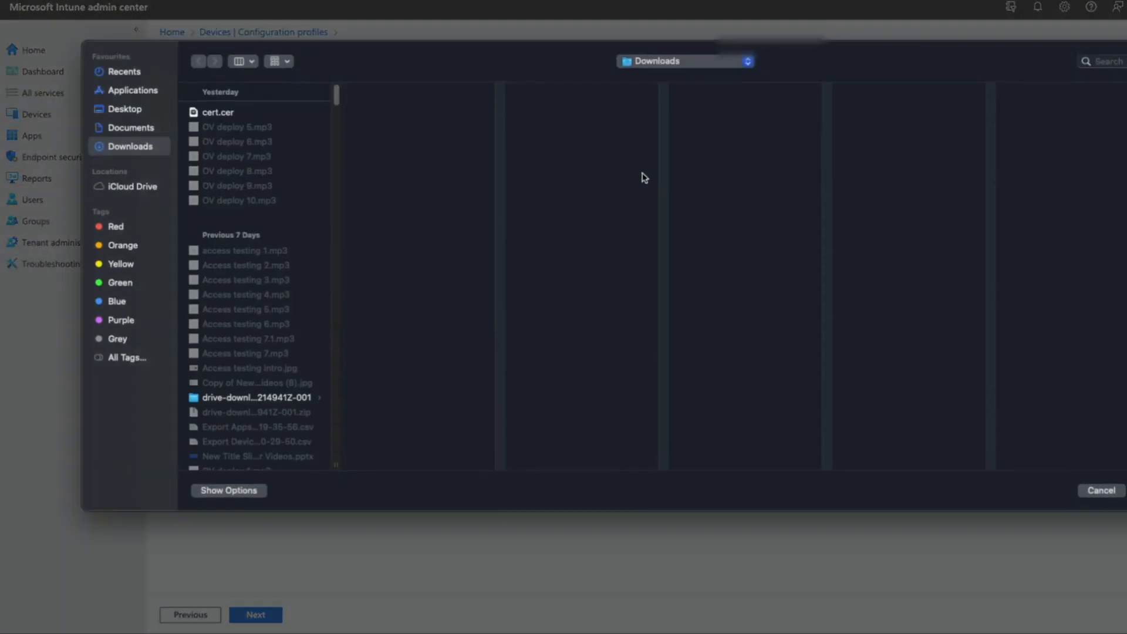
{"action": "double_click", "coordinate": [226, 114]}
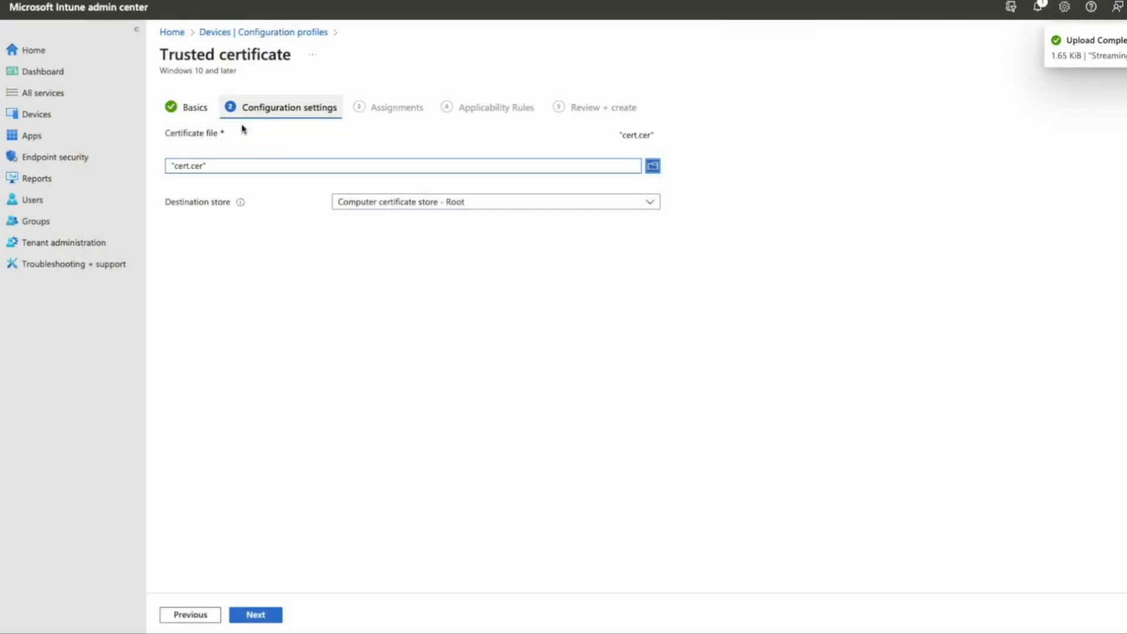
{"action": "left_click", "coordinate": [579, 202]}
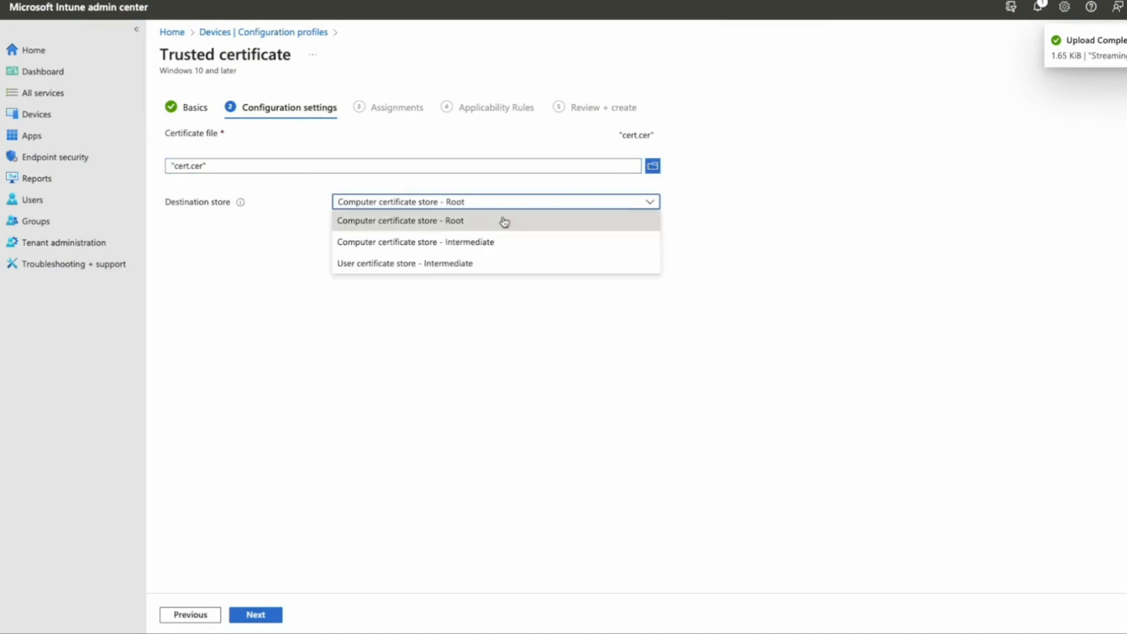
{"action": "left_click", "coordinate": [465, 243]}
- Assign the profile to all devices and proceed to Applicability Rules
{"action": "left_click", "coordinate": [258, 616]}
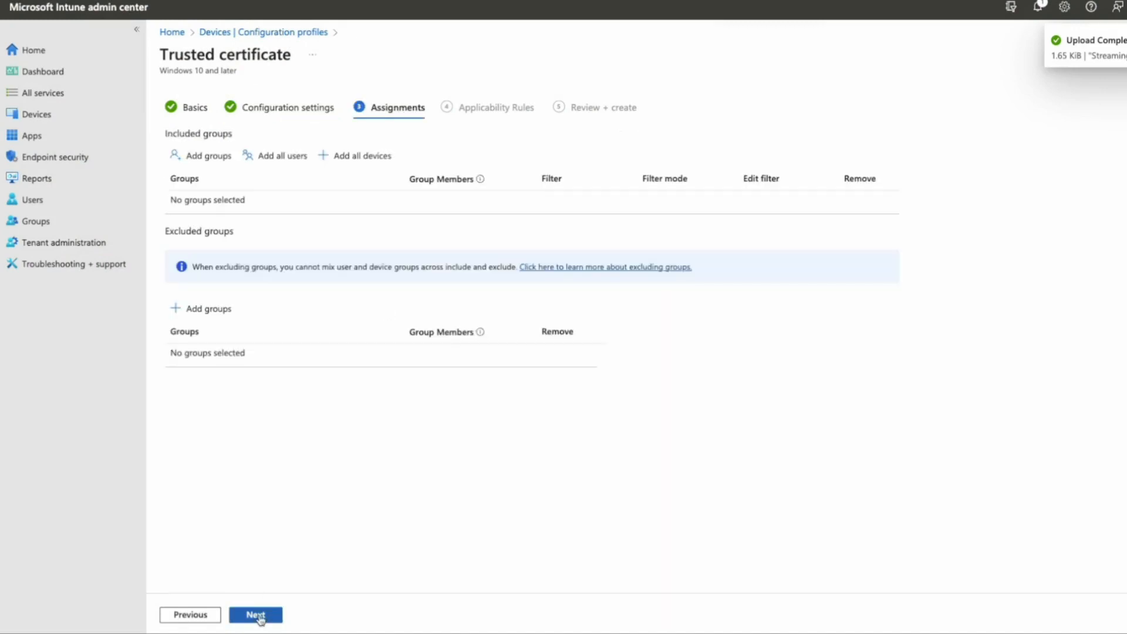
{"action": "left_click", "coordinate": [356, 158]}
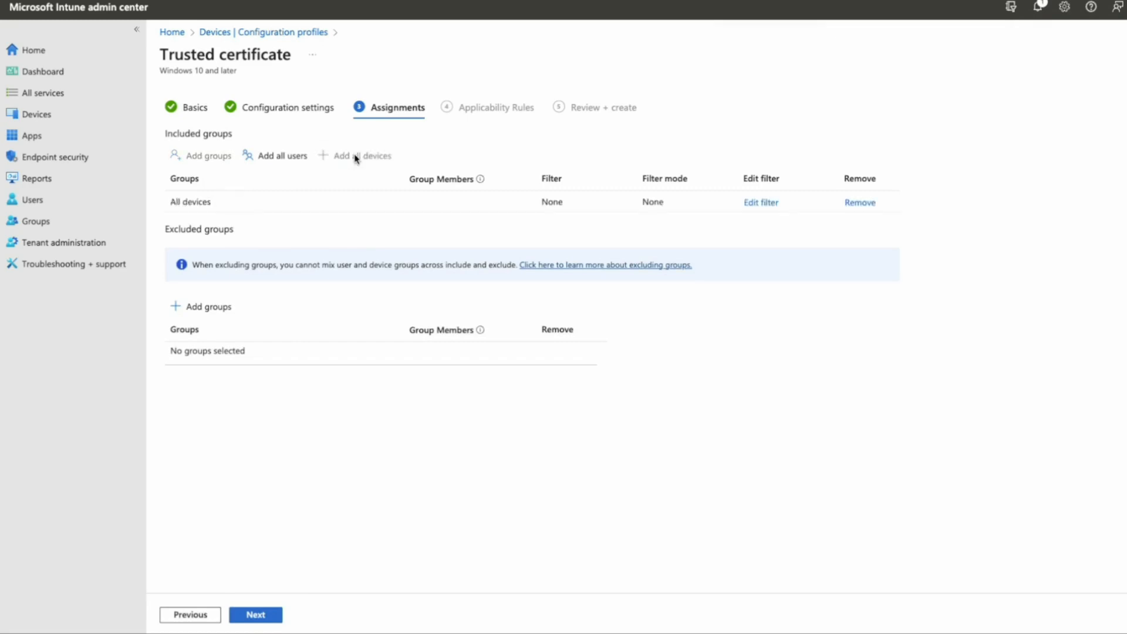
{"action": "left_click", "coordinate": [272, 621]}
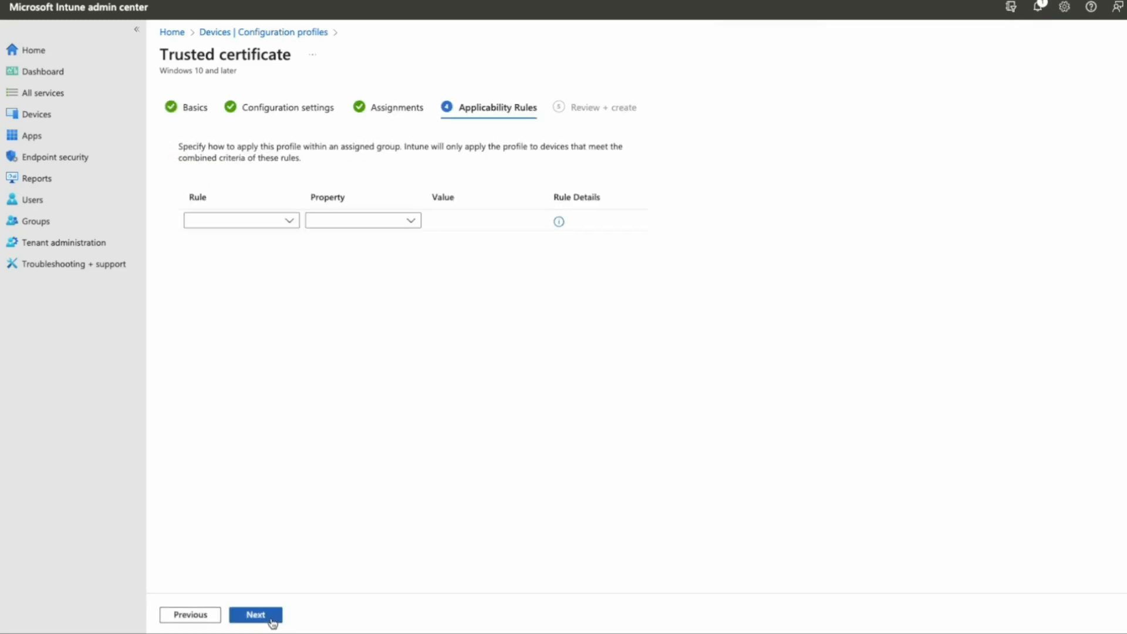
- Add a rule assigning the profile only when OS edition is Windows 10/11 Professional
{"action": "left_click", "coordinate": [288, 223]}
{"action": "left_click", "coordinate": [262, 239]}
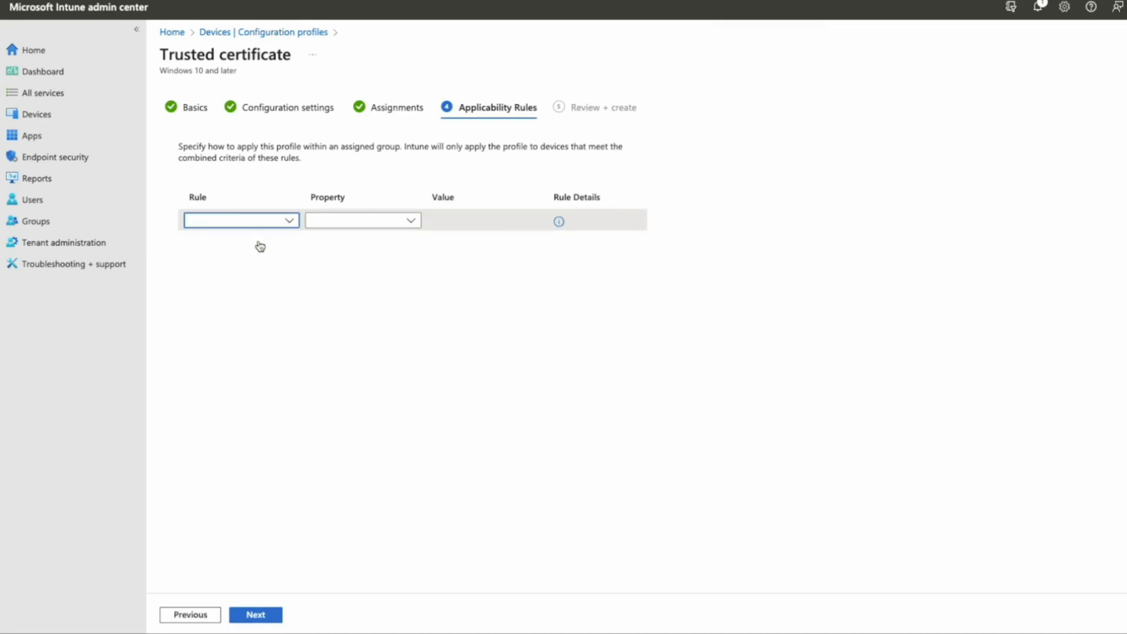
{"action": "left_click", "coordinate": [397, 227]}
{"action": "left_click", "coordinate": [348, 260]}
{"action": "left_click", "coordinate": [392, 221]}
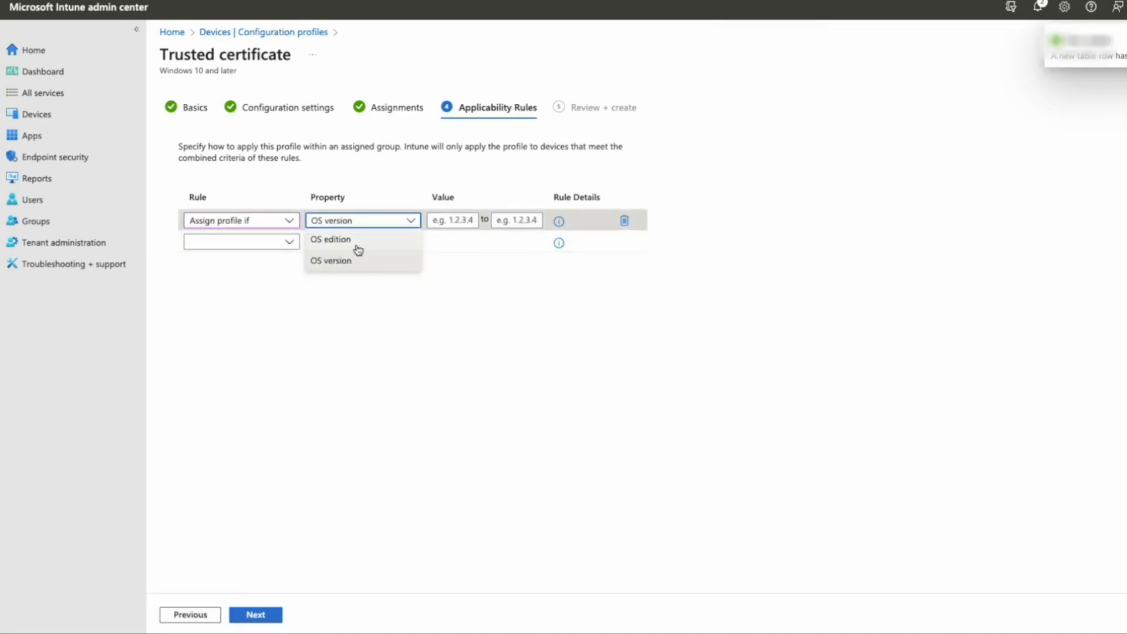
{"action": "left_click", "coordinate": [356, 242]}
{"action": "left_click", "coordinate": [489, 223]}
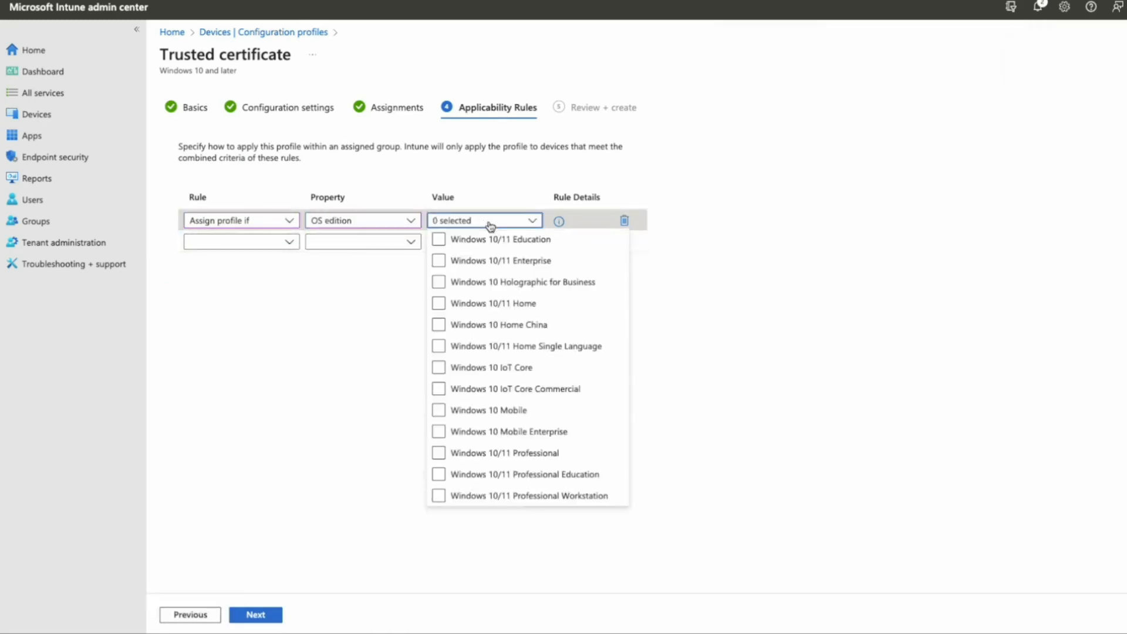
{"action": "left_click", "coordinate": [442, 459]}
{"action": "left_click", "coordinate": [355, 435]}
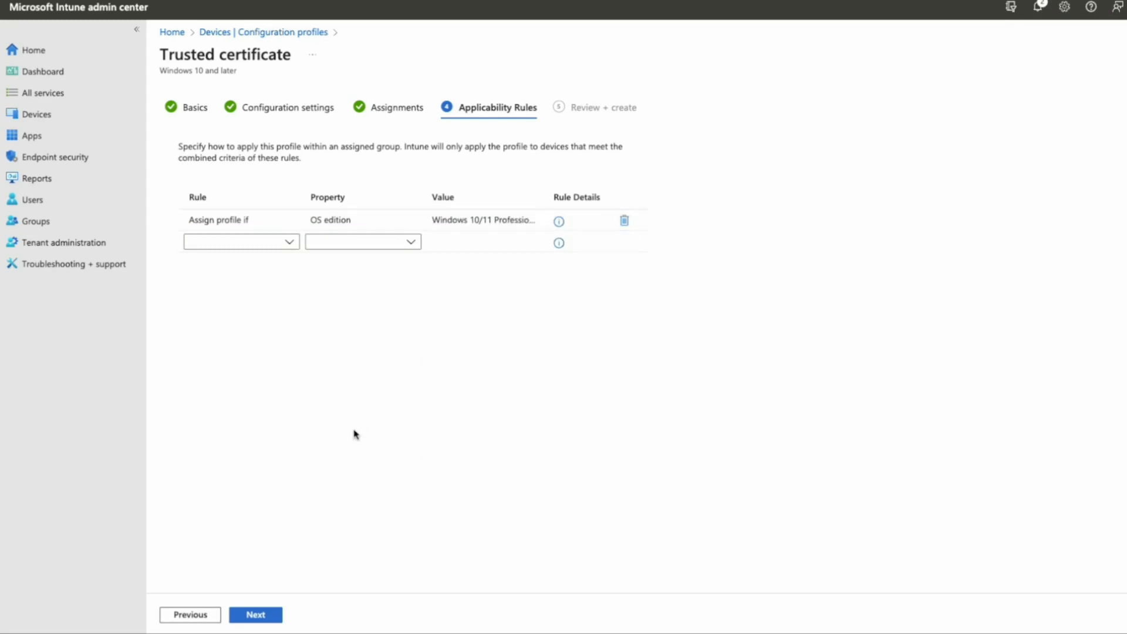
- Create the Trusted Okta Certificate profile and refresh the Configuration profiles list
{"action": "left_click", "coordinate": [267, 616]}
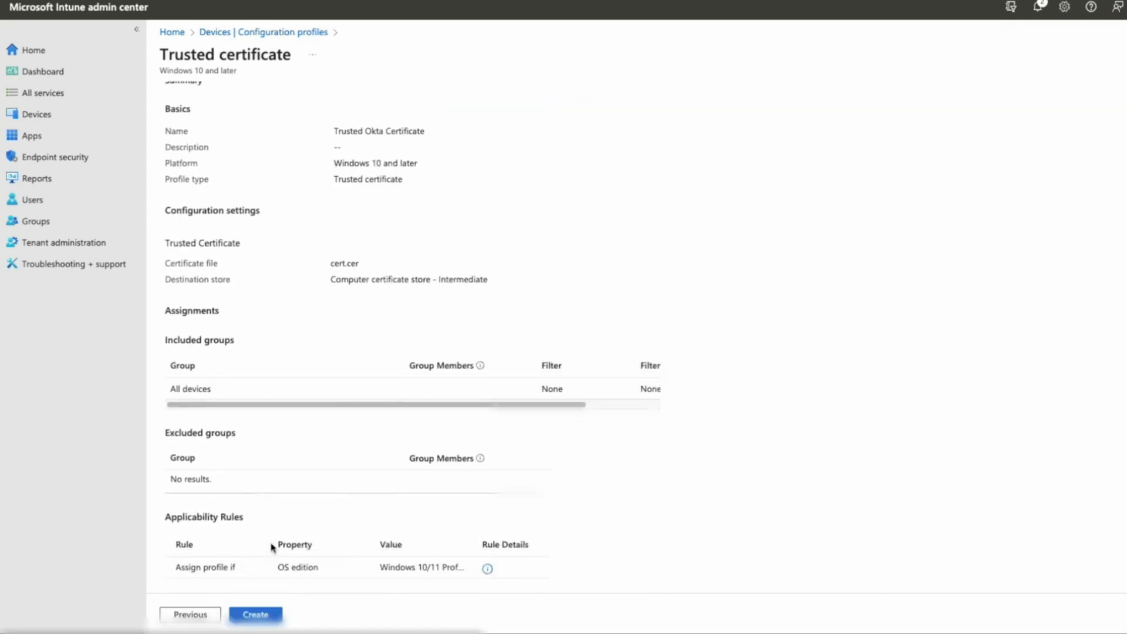
{"action": "left_click", "coordinate": [258, 615]}
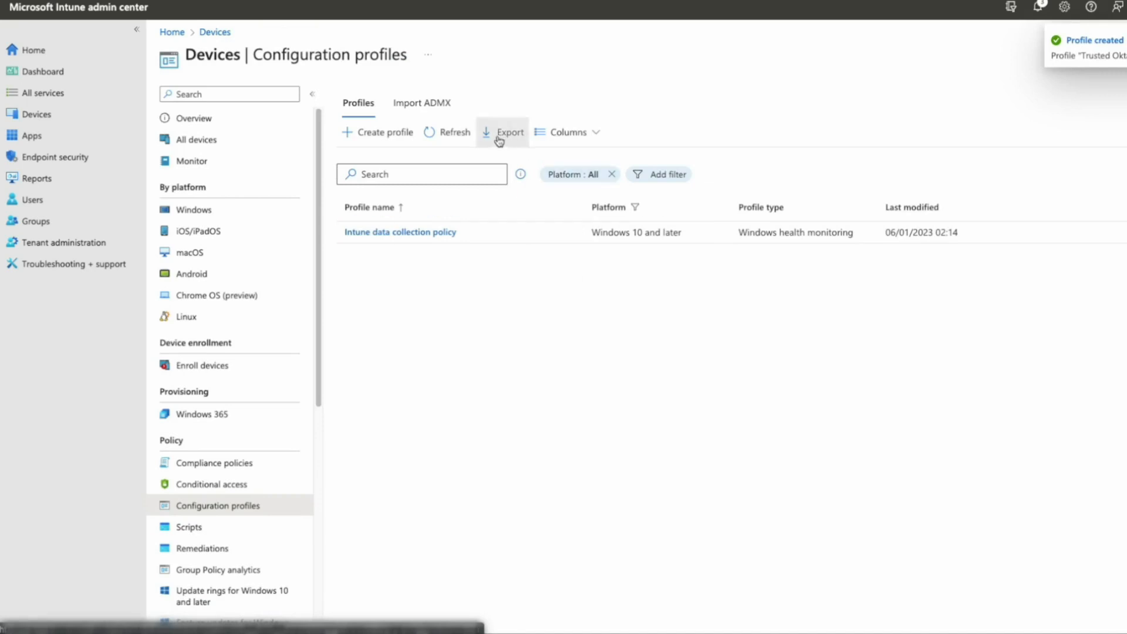
{"action": "left_click", "coordinate": [438, 132]}
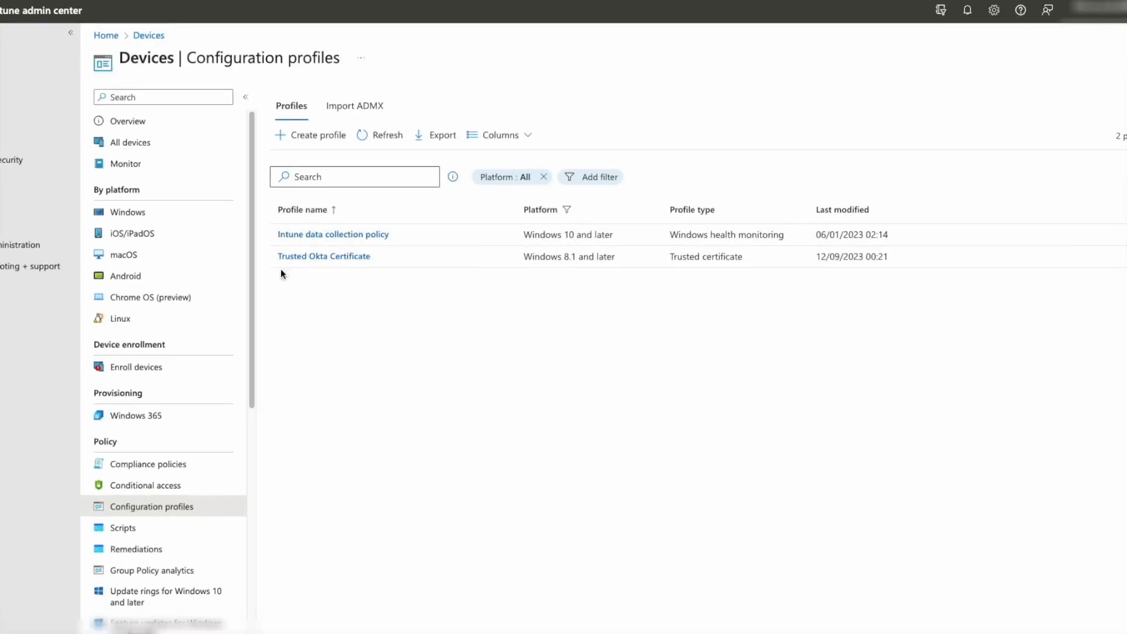
- Create a new Windows 10 and later profile from the SCEP certificate template
{"action": "left_click", "coordinate": [297, 140]}
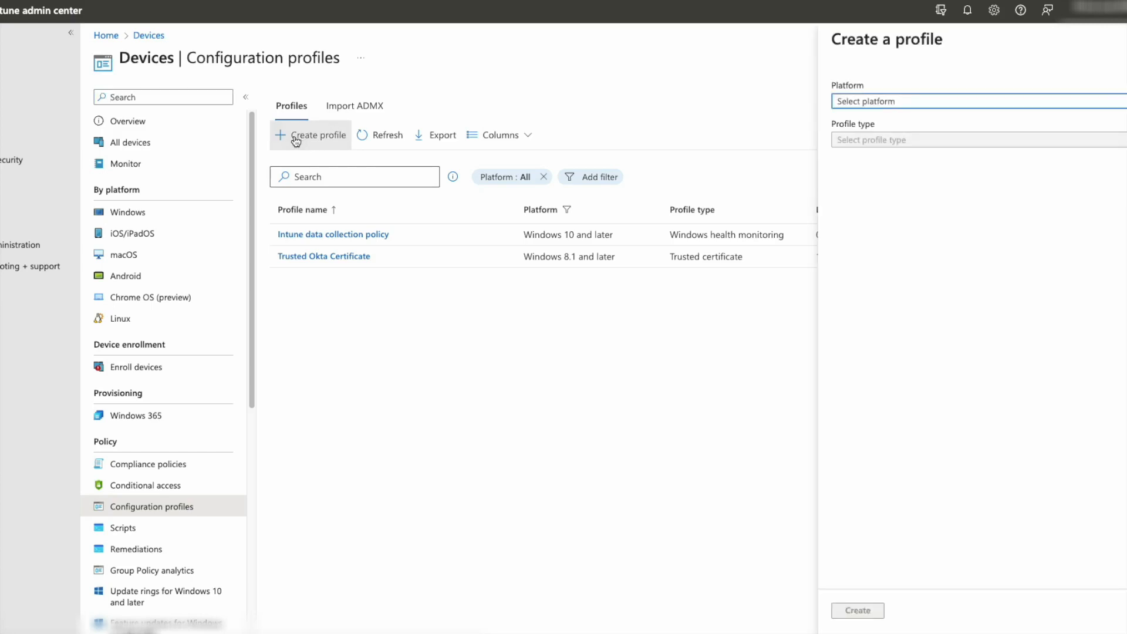
{"action": "left_click", "coordinate": [904, 105]}
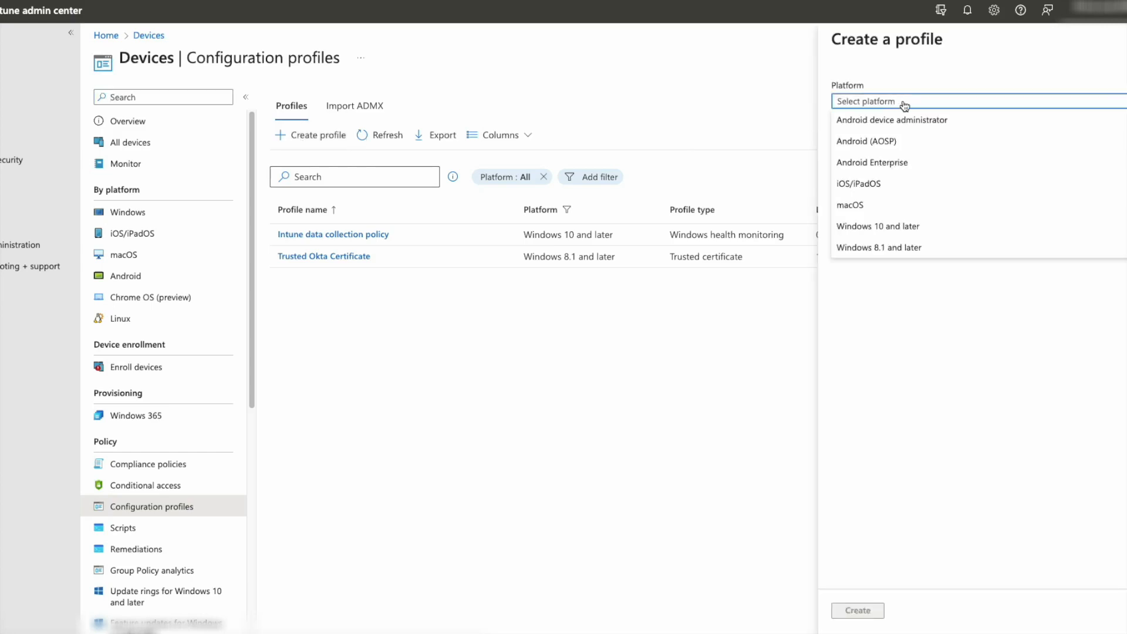
{"action": "left_click", "coordinate": [909, 232]}
{"action": "left_click", "coordinate": [896, 143]}
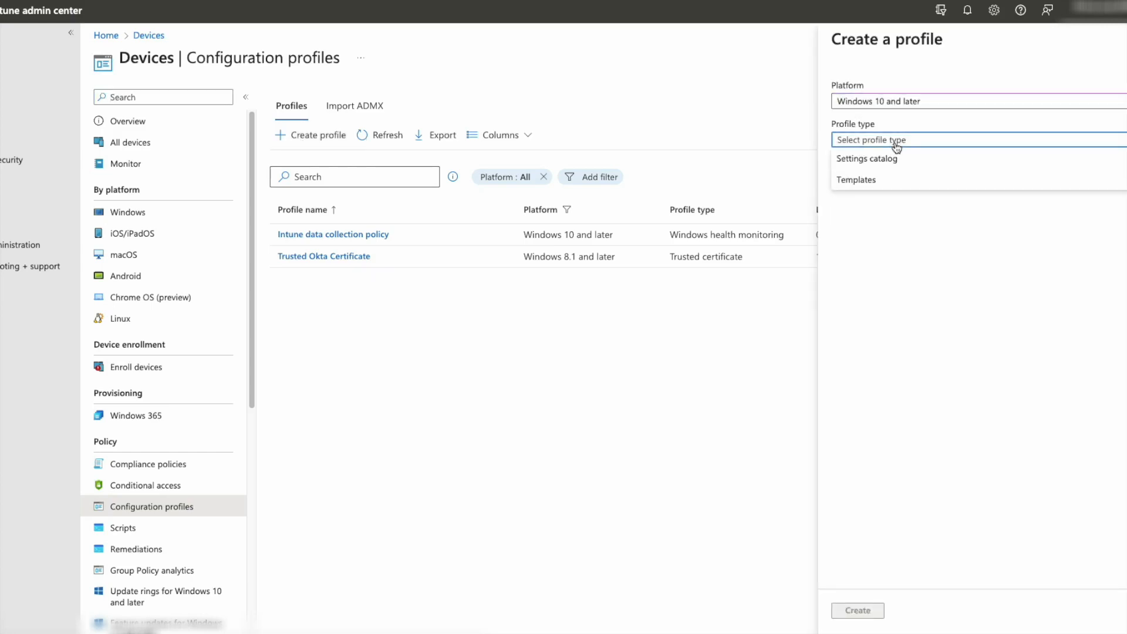
{"action": "left_click", "coordinate": [896, 180]}
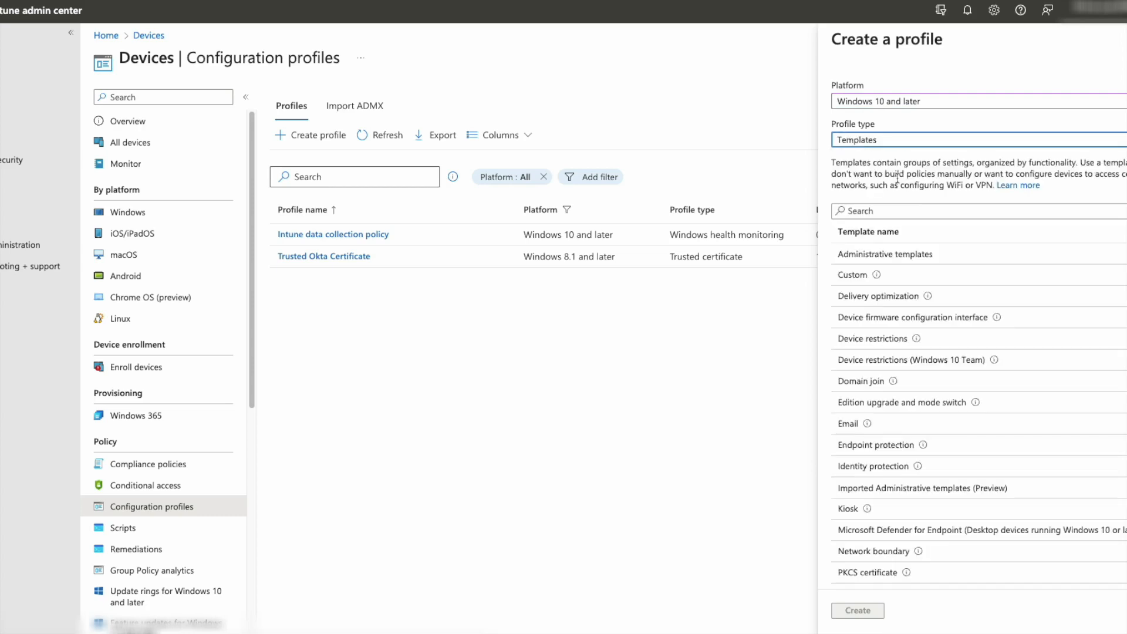
{"action": "scroll", "coordinate": [939, 381], "scroll_direction": "down", "scroll_amount": 3}
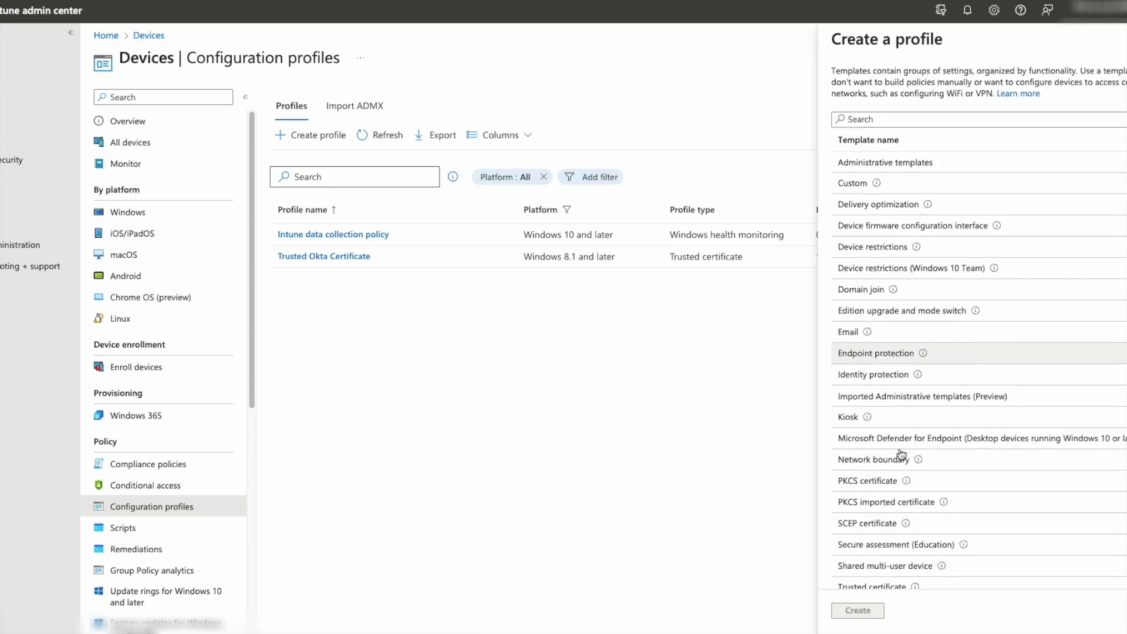
{"action": "left_click", "coordinate": [864, 524]}
{"action": "left_click", "coordinate": [857, 610]}
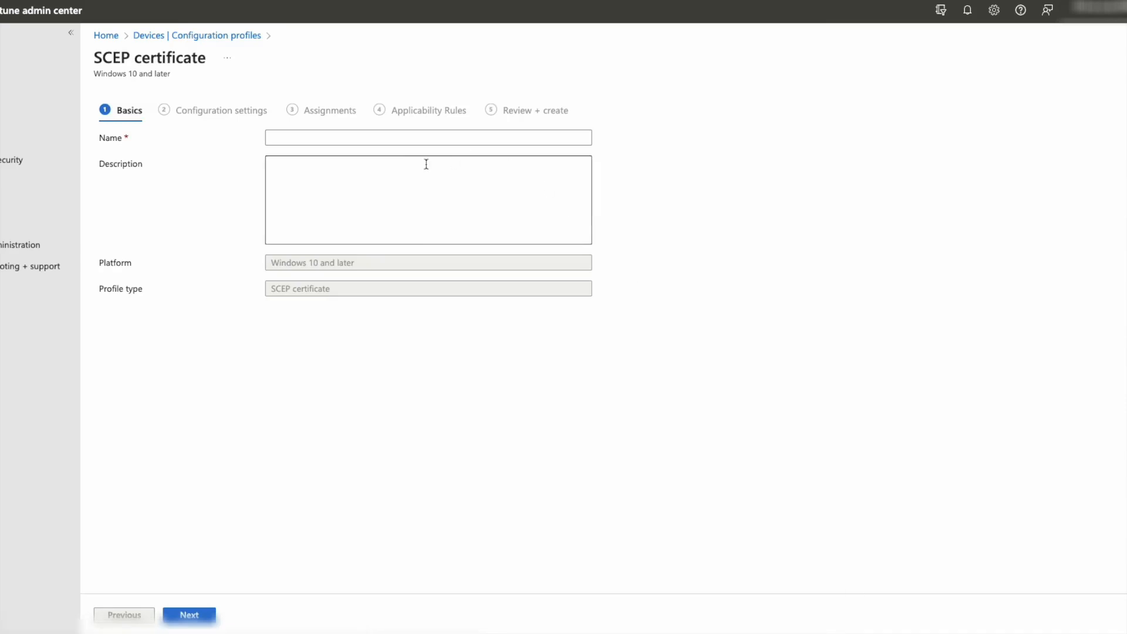
- Enter the SCEP profile name and replace the subject name format with the pasted format
{"action": "left_click", "coordinate": [331, 137]}
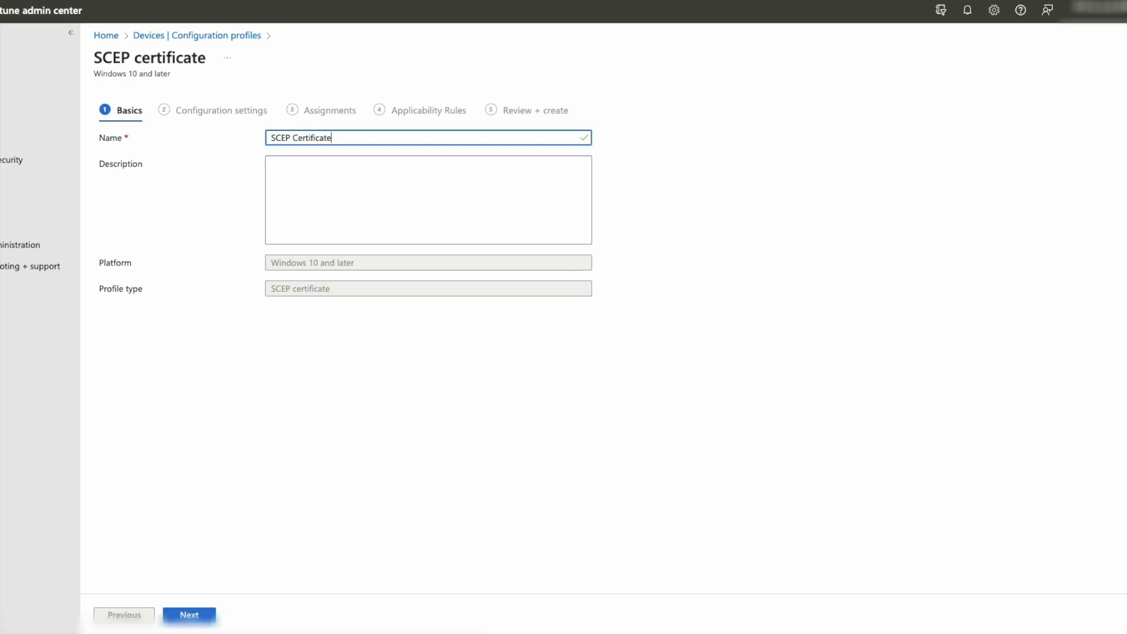
{"action": "left_click", "coordinate": [189, 615]}
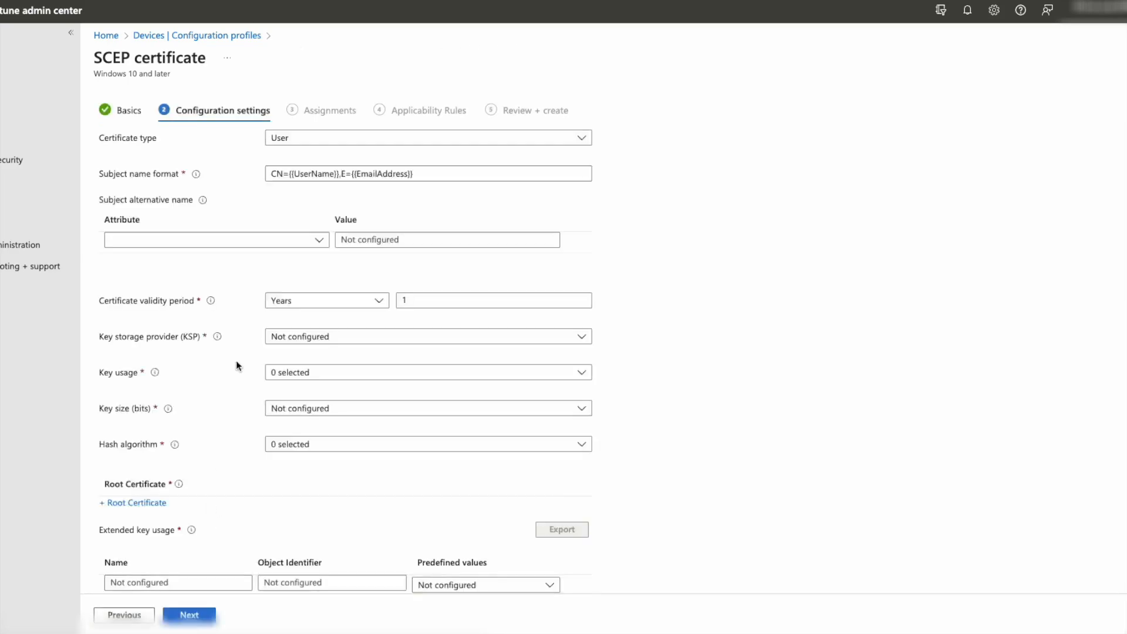
{"action": "left_click", "coordinate": [430, 174]}
{"action": "key", "text": "ctrl+a"}
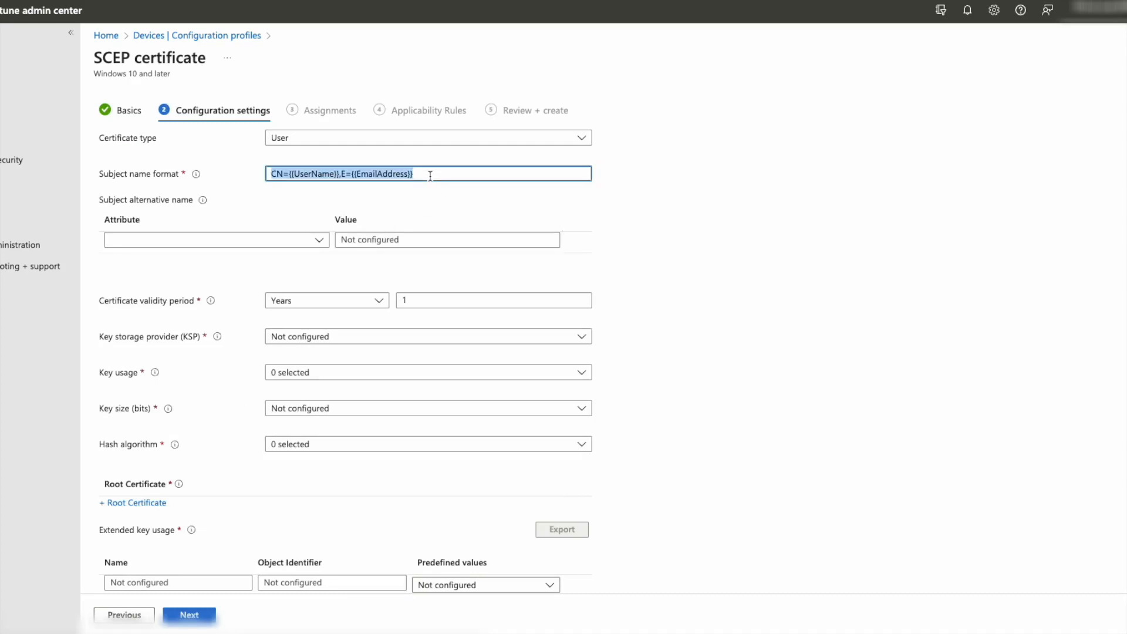
{"action": "type", "text": "CN={{UserPrincipalName}} managementAttestation {{DeviceId}}"}
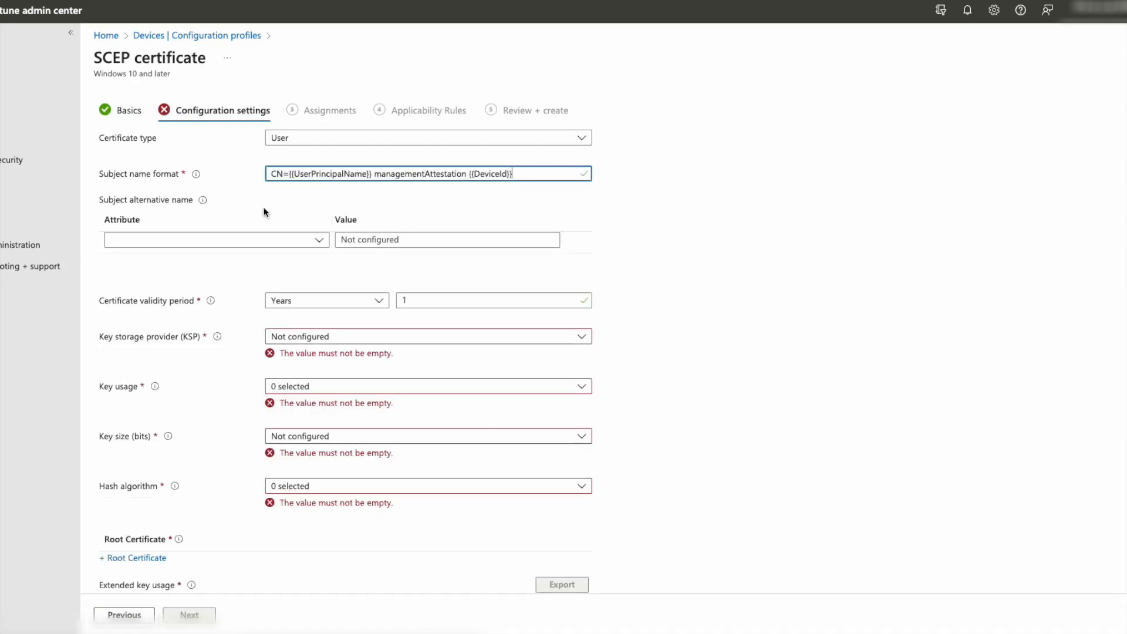
- Set TPM-or-software key storage, Digital signature key usage, 2048-bit key size and SHA-2 hash
{"action": "left_click", "coordinate": [374, 339]}
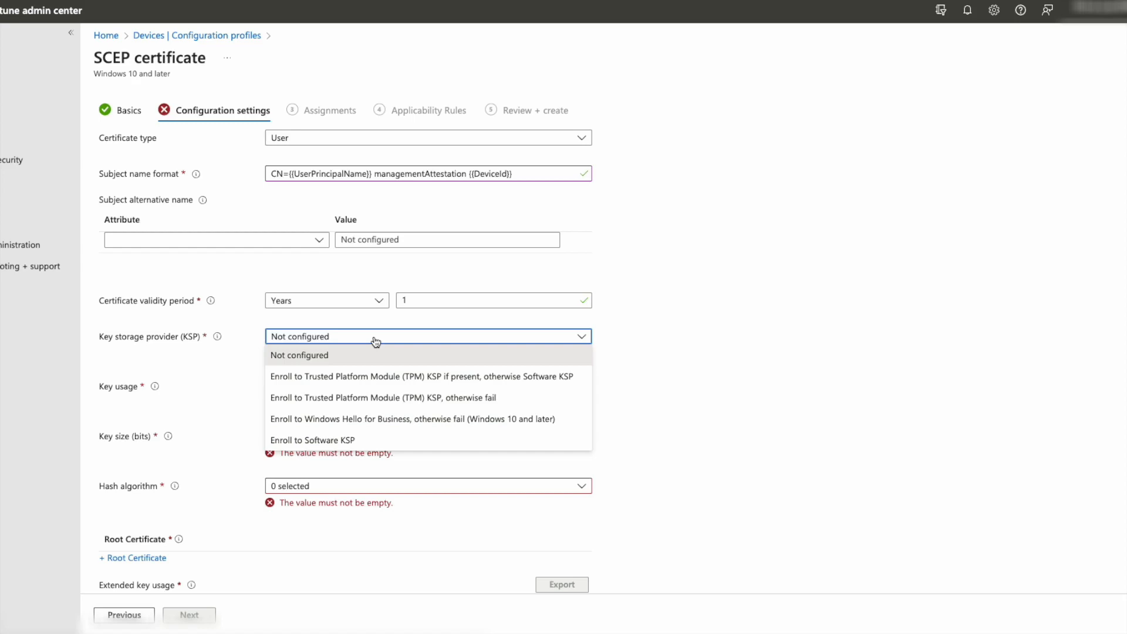
{"action": "left_click", "coordinate": [411, 376]}
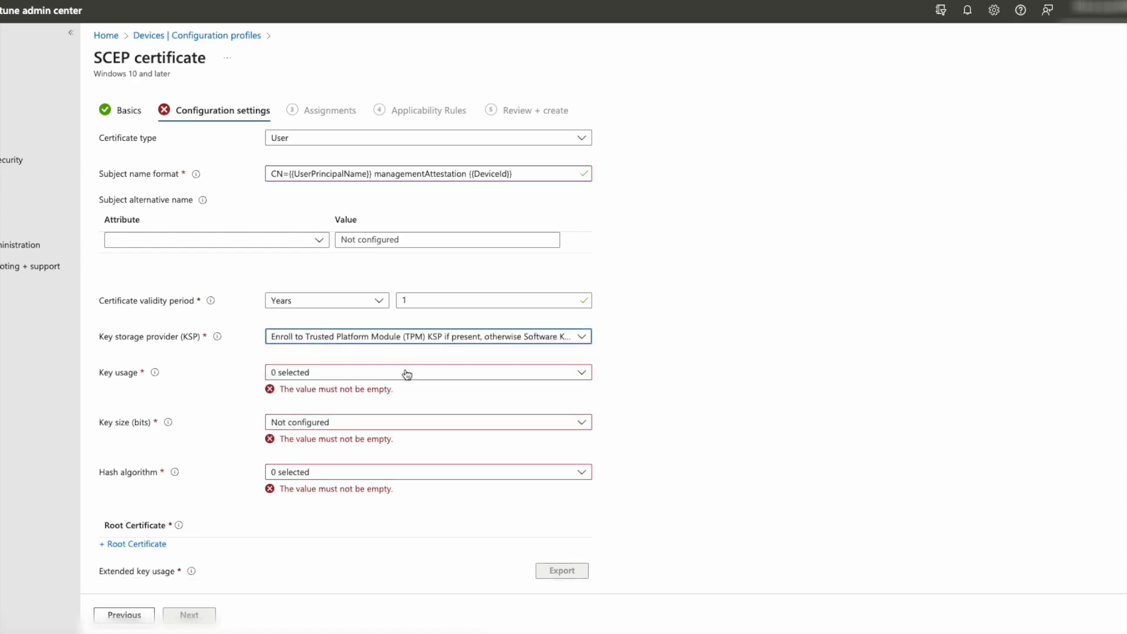
{"action": "left_click", "coordinate": [379, 374]}
{"action": "left_click", "coordinate": [360, 392]}
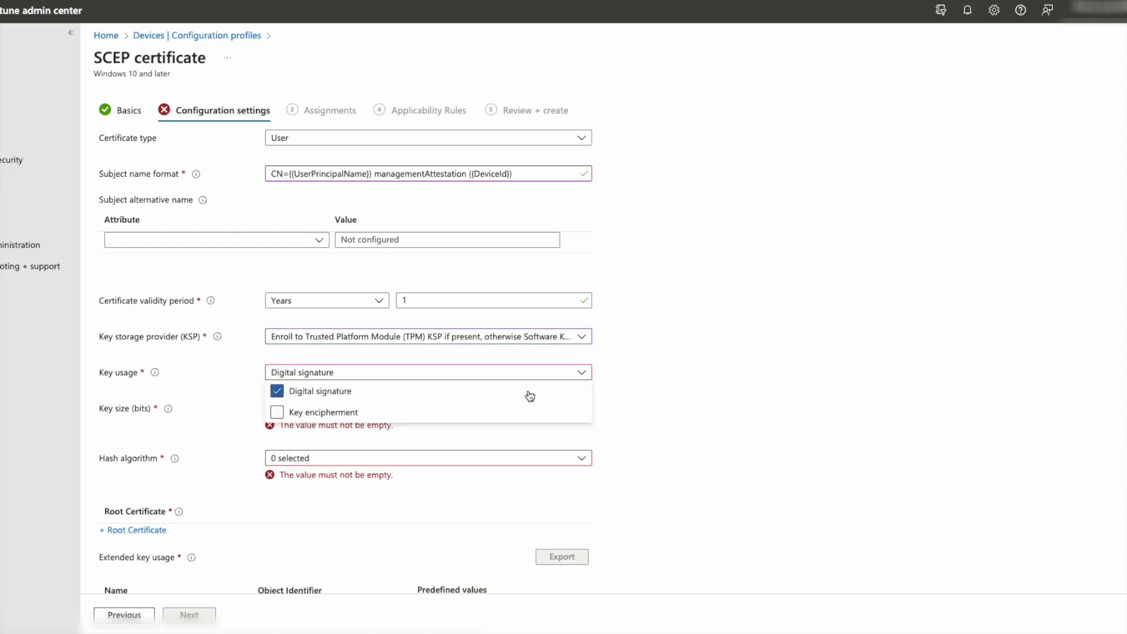
{"action": "left_click", "coordinate": [593, 397]}
{"action": "left_click", "coordinate": [580, 410]}
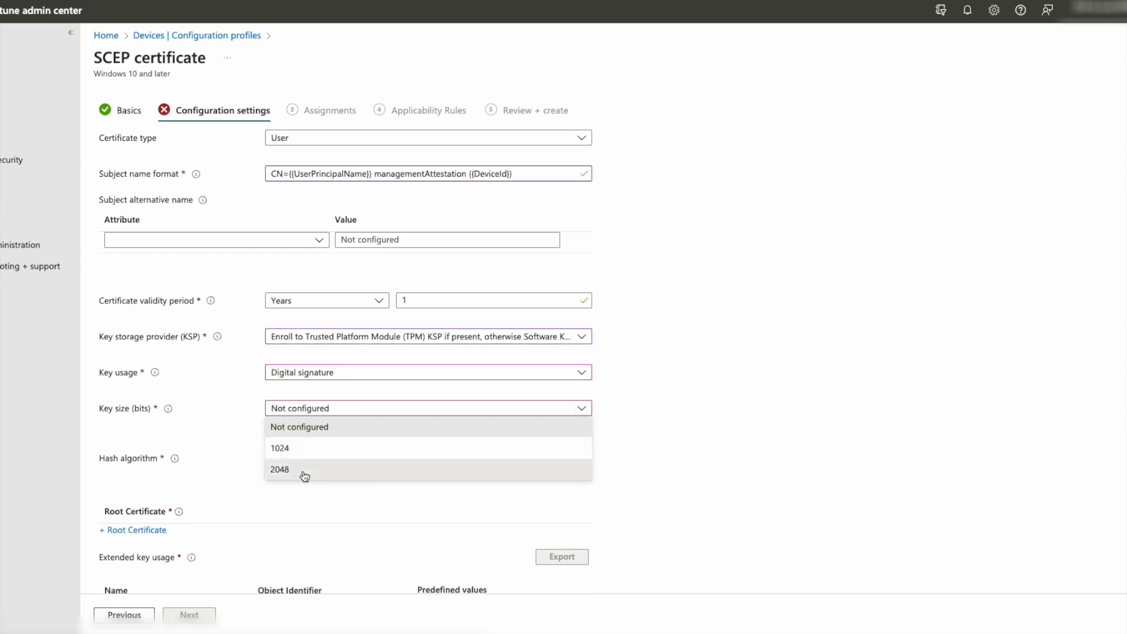
{"action": "left_click", "coordinate": [302, 469]}
{"action": "left_click", "coordinate": [572, 445]}
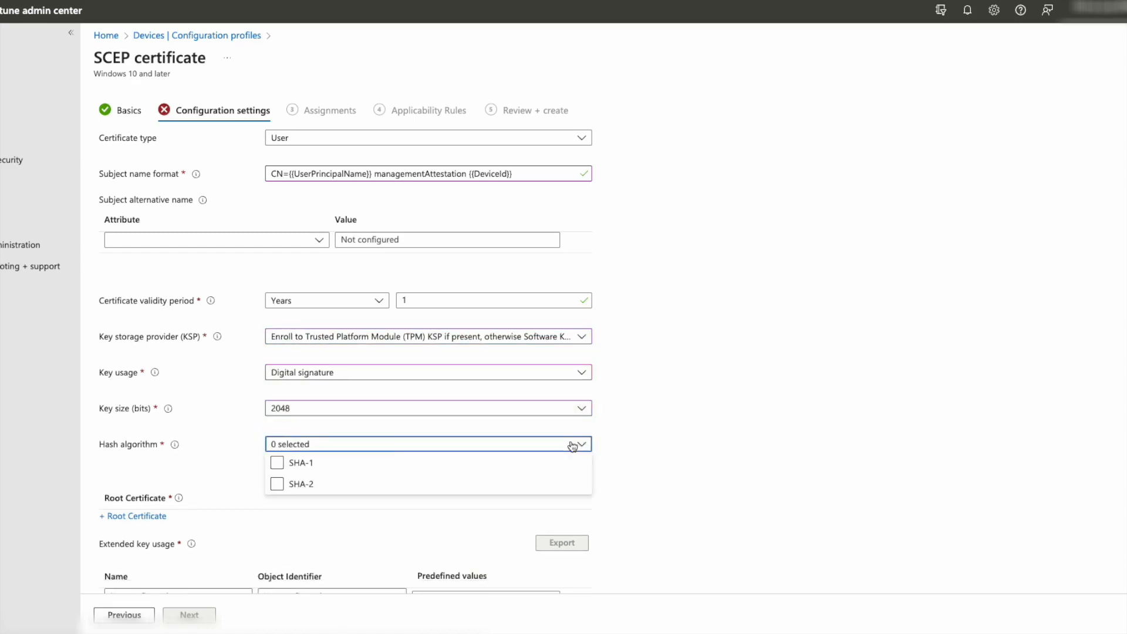
{"action": "left_click", "coordinate": [278, 484]}
{"action": "left_click", "coordinate": [656, 468]}
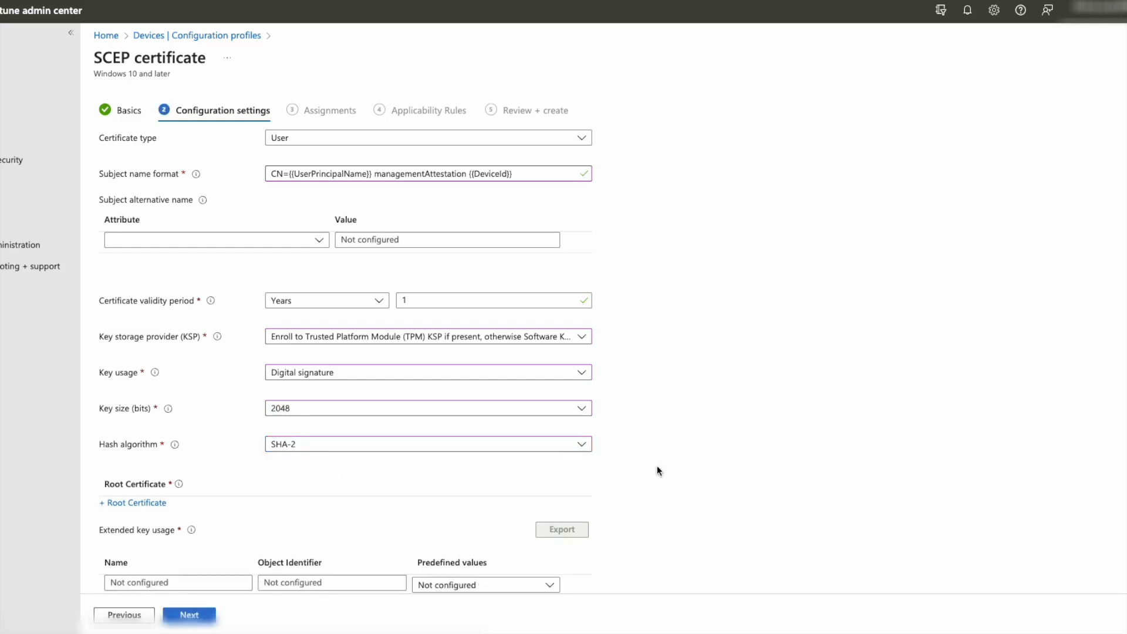
- Use Trusted Okta Certificate as root certificate and Client Authentication as extended key usage
{"action": "left_click", "coordinate": [121, 503]}
{"action": "left_click", "coordinate": [860, 151]}
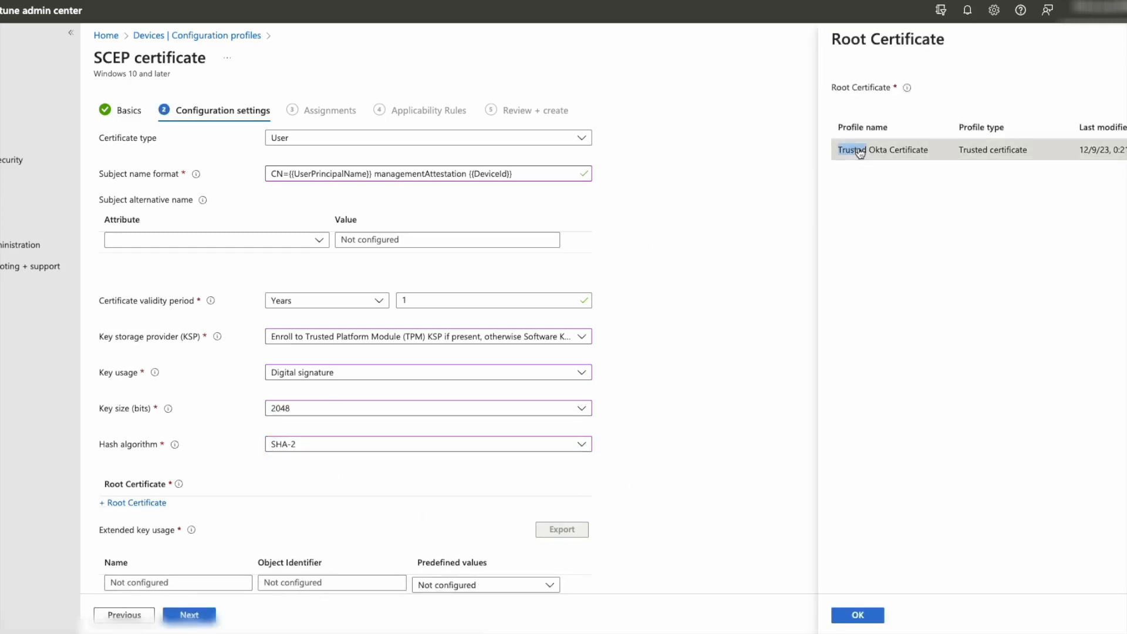
{"action": "left_click", "coordinate": [858, 614]}
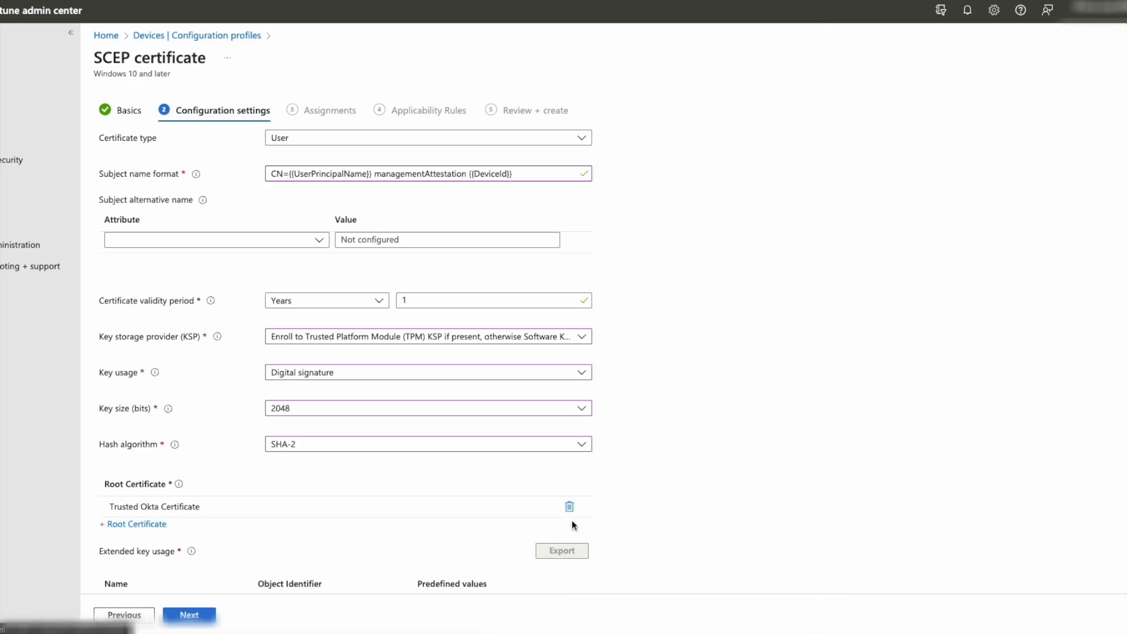
{"action": "scroll", "coordinate": [566, 519], "scroll_direction": "down", "scroll_amount": 3}
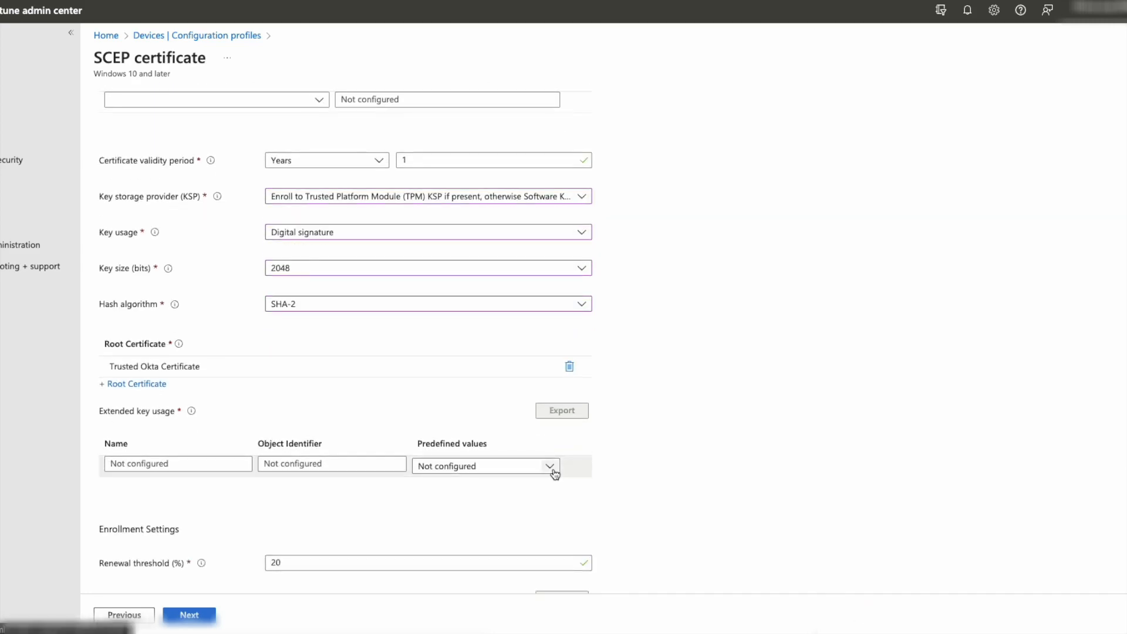
{"action": "left_click", "coordinate": [550, 466]}
{"action": "left_click", "coordinate": [485, 526]}
- Fill in the SCEP server URL and continue to Assignments
{"action": "scroll", "coordinate": [322, 486], "scroll_direction": "down", "scroll_amount": 1}
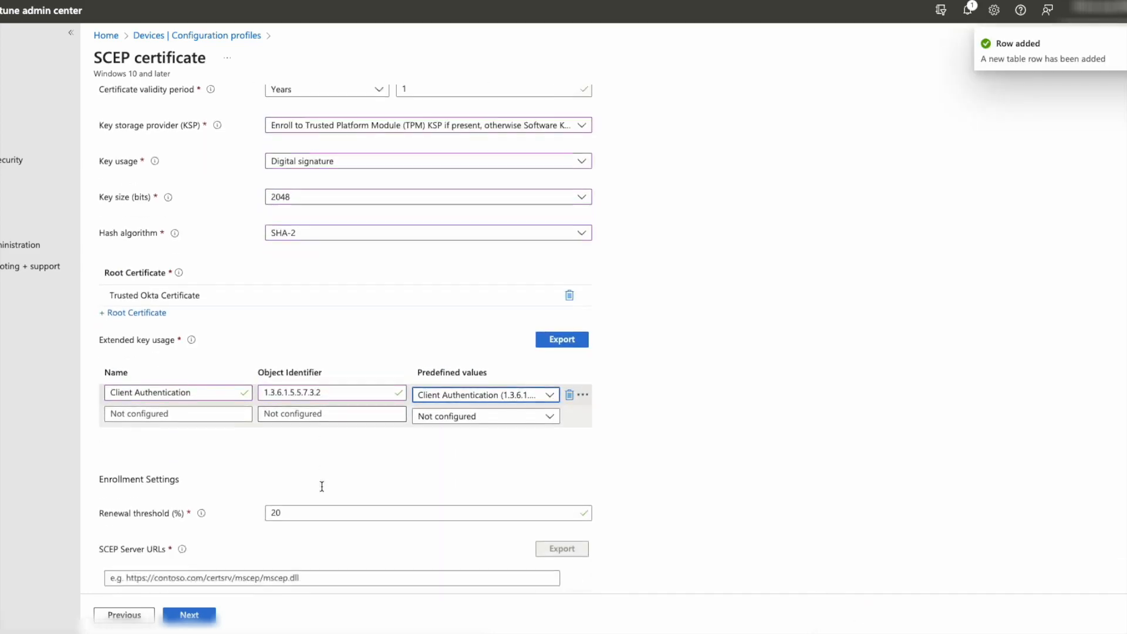
{"action": "scroll", "coordinate": [321, 486], "scroll_direction": "down", "scroll_amount": 1}
{"action": "left_click", "coordinate": [305, 532]}
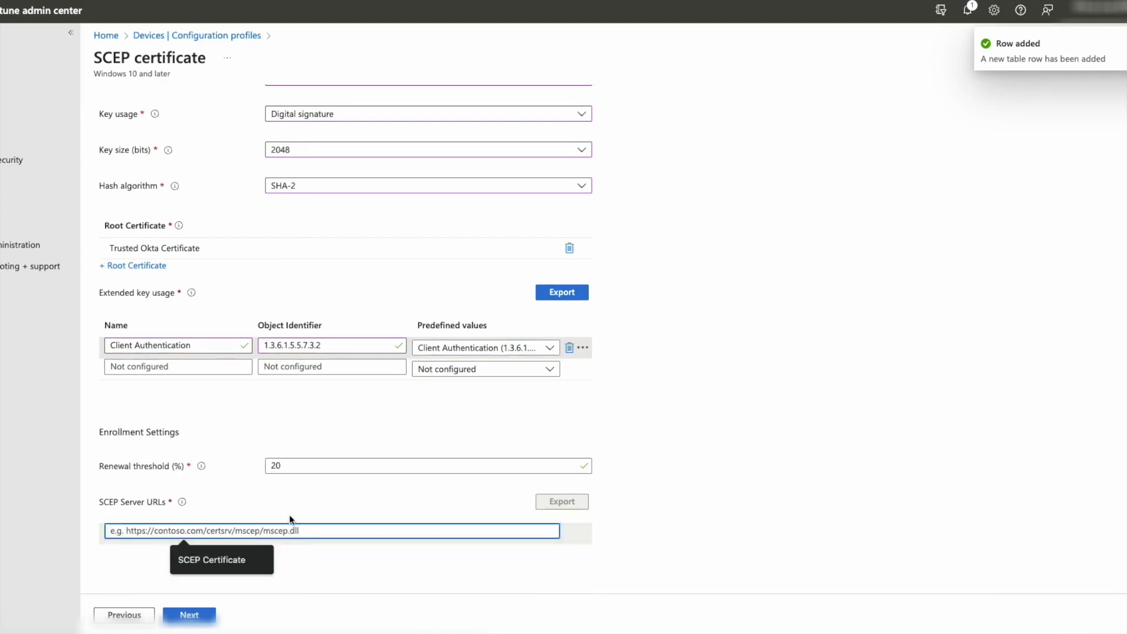
{"action": "left_click", "coordinate": [243, 493]}
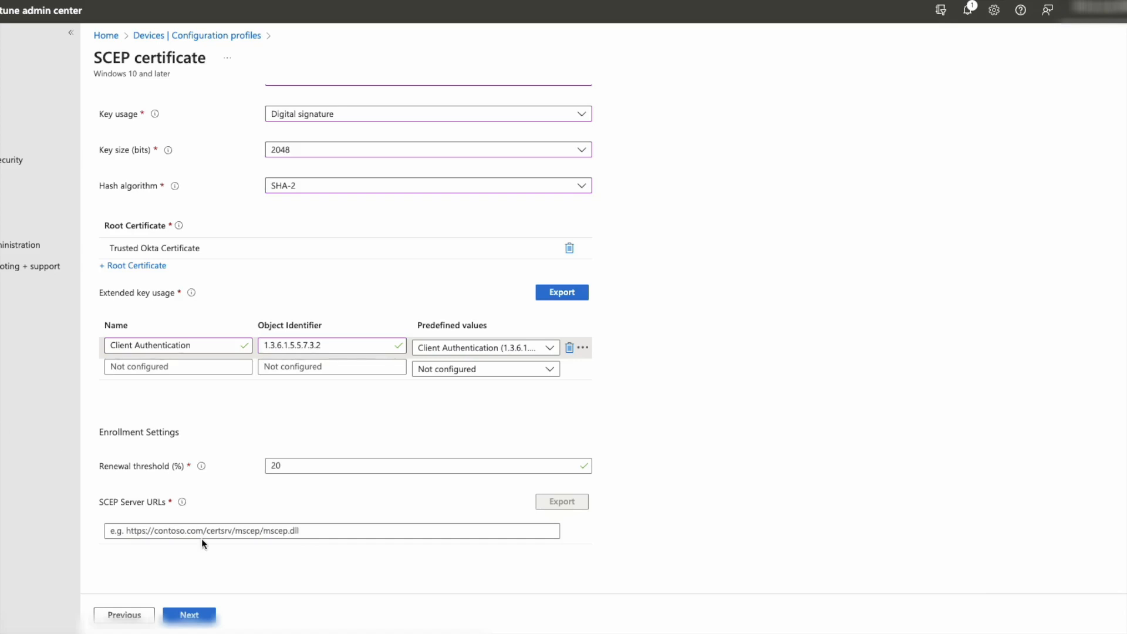
{"action": "left_click", "coordinate": [324, 531]}
{"action": "key", "text": "Down"}
{"action": "key", "text": "Return"}
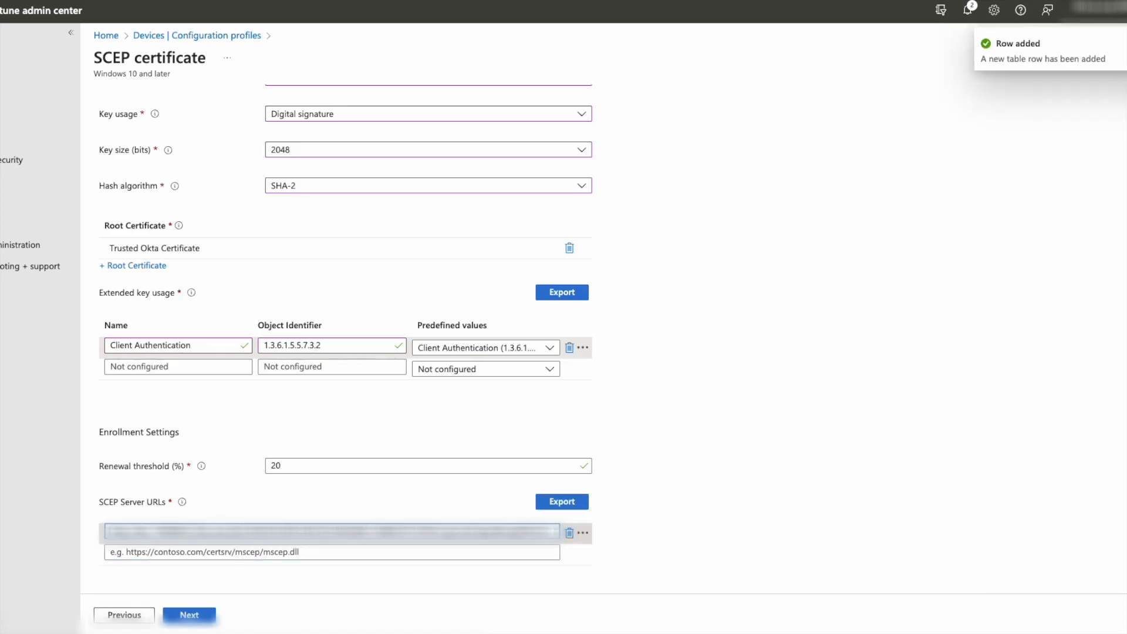
{"action": "left_click", "coordinate": [189, 615]}
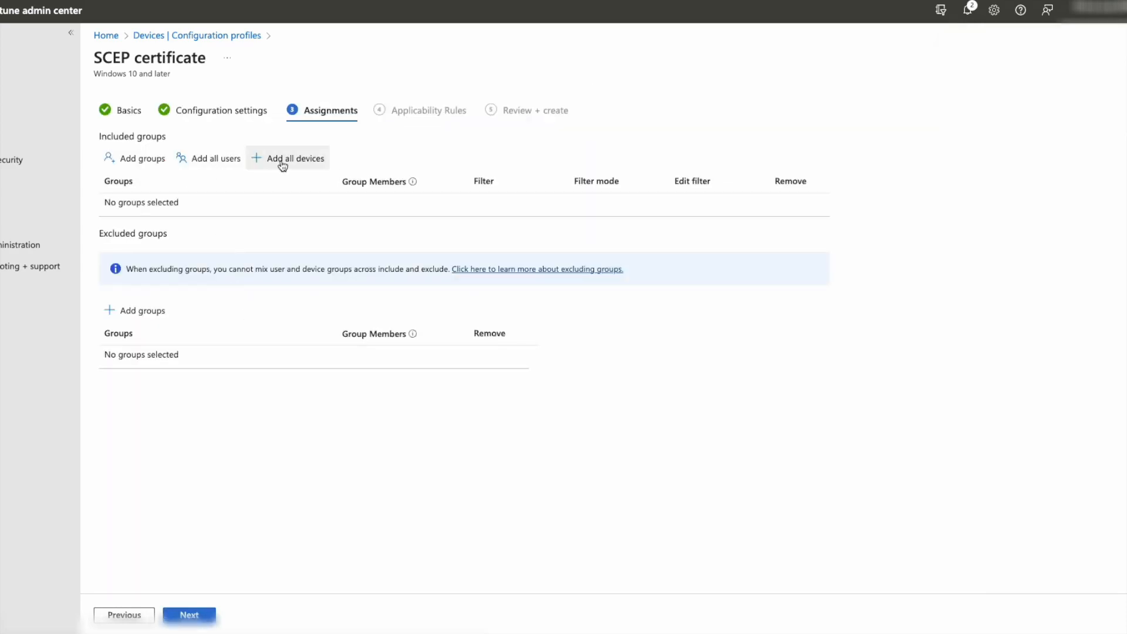
- Assign the SCEP profile to All devices, limited to Windows 10/11 Professional Education, and create it
{"action": "left_click", "coordinate": [281, 159]}
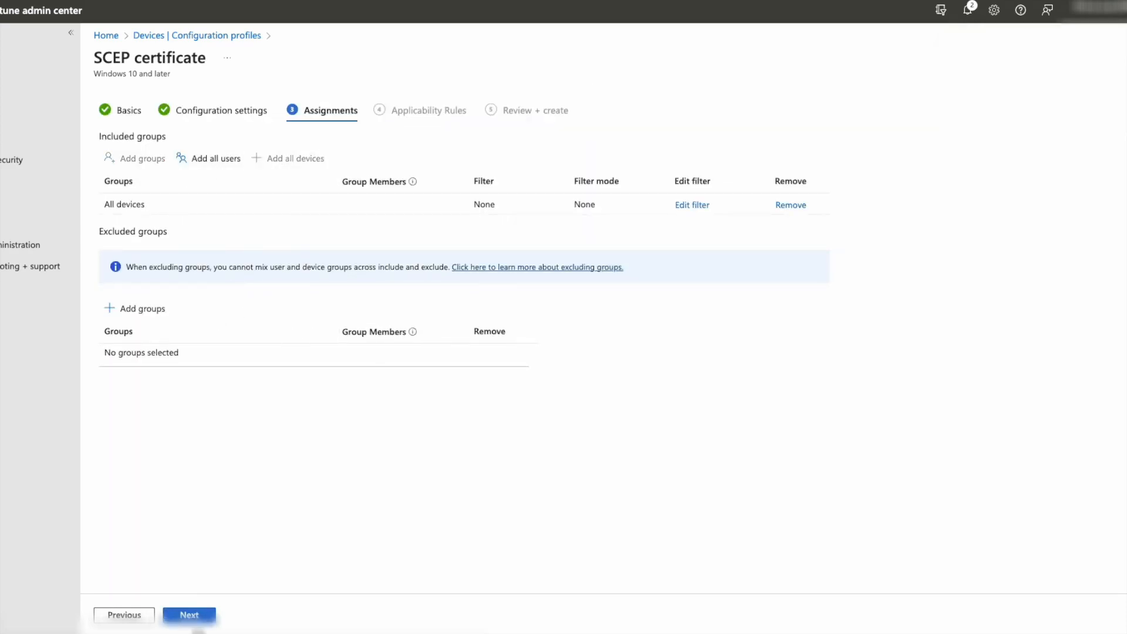
{"action": "left_click", "coordinate": [202, 614]}
{"action": "left_click", "coordinate": [223, 222]}
{"action": "left_click", "coordinate": [151, 241]}
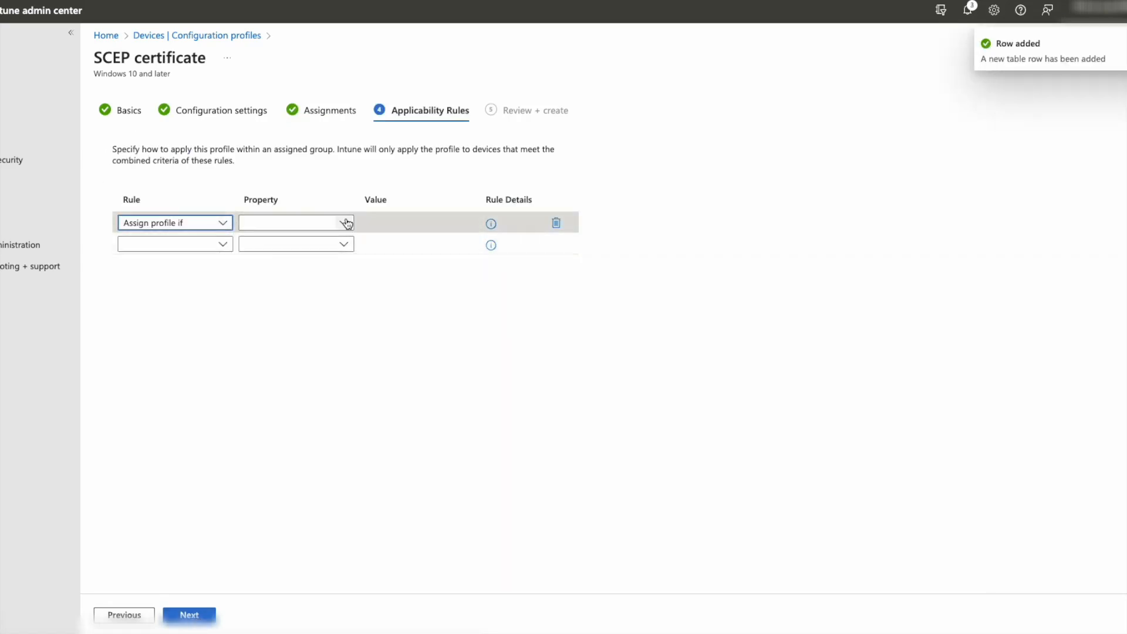
{"action": "left_click", "coordinate": [347, 224]}
{"action": "left_click", "coordinate": [267, 242]}
{"action": "left_click", "coordinate": [464, 224]}
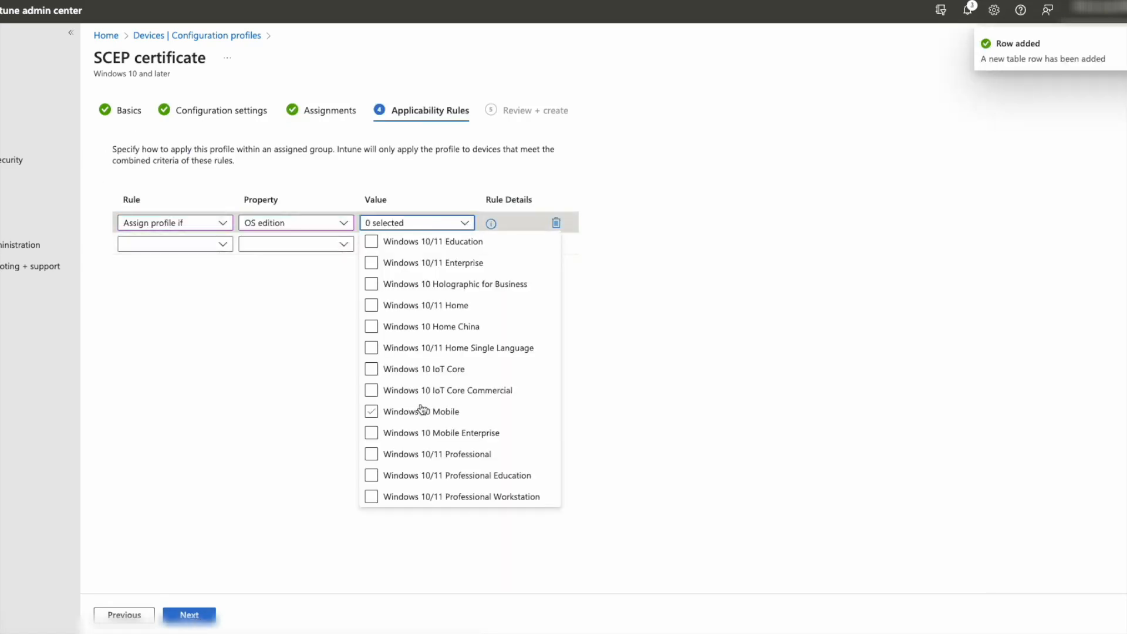
{"action": "left_click", "coordinate": [372, 475]}
{"action": "left_click", "coordinate": [274, 404]}
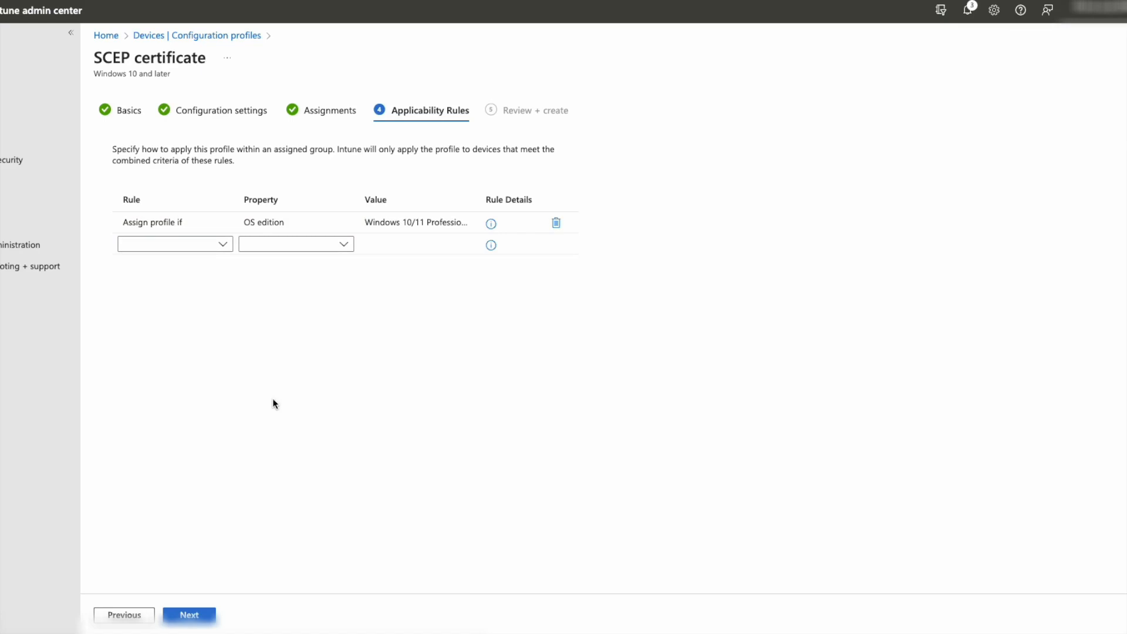
{"action": "left_click", "coordinate": [203, 613]}
{"action": "left_click", "coordinate": [202, 616]}
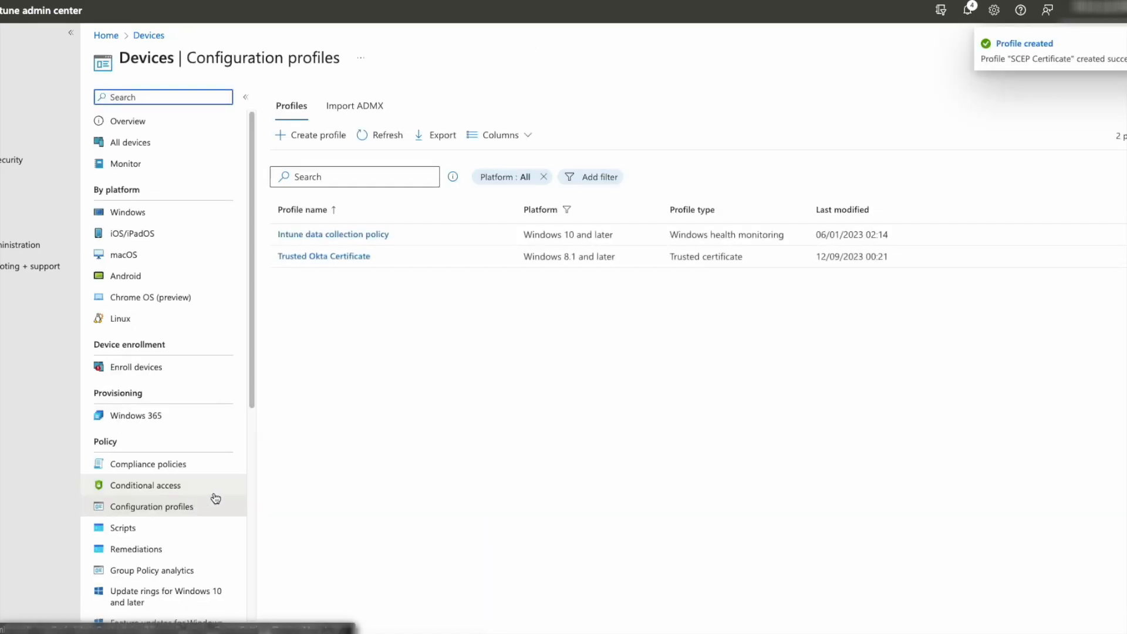
- Check the Succeeded check-in counts for the Trusted Okta Certificate and SCEP Profile, then bring up Windows search
{"action": "left_click", "coordinate": [381, 136]}
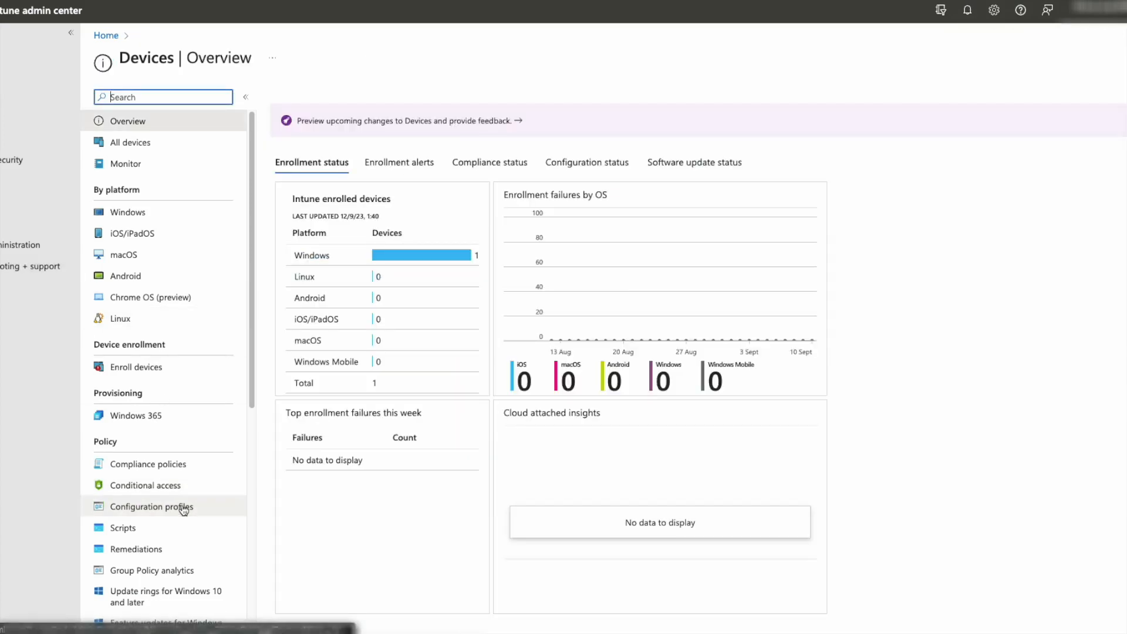
{"action": "left_click", "coordinate": [184, 508]}
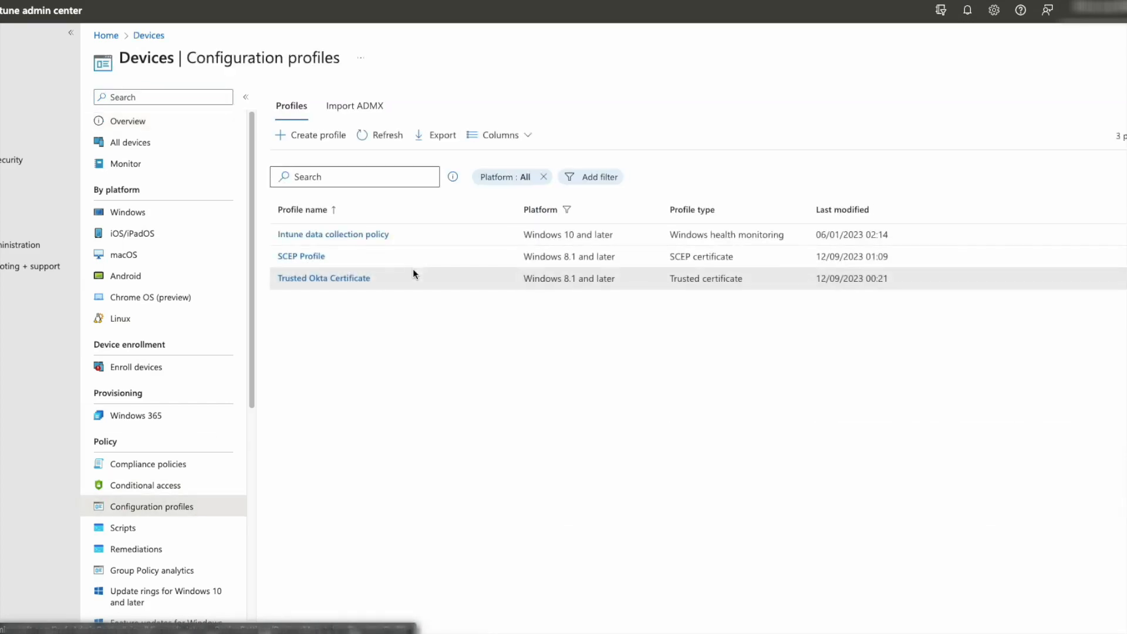
{"action": "left_click", "coordinate": [332, 278]}
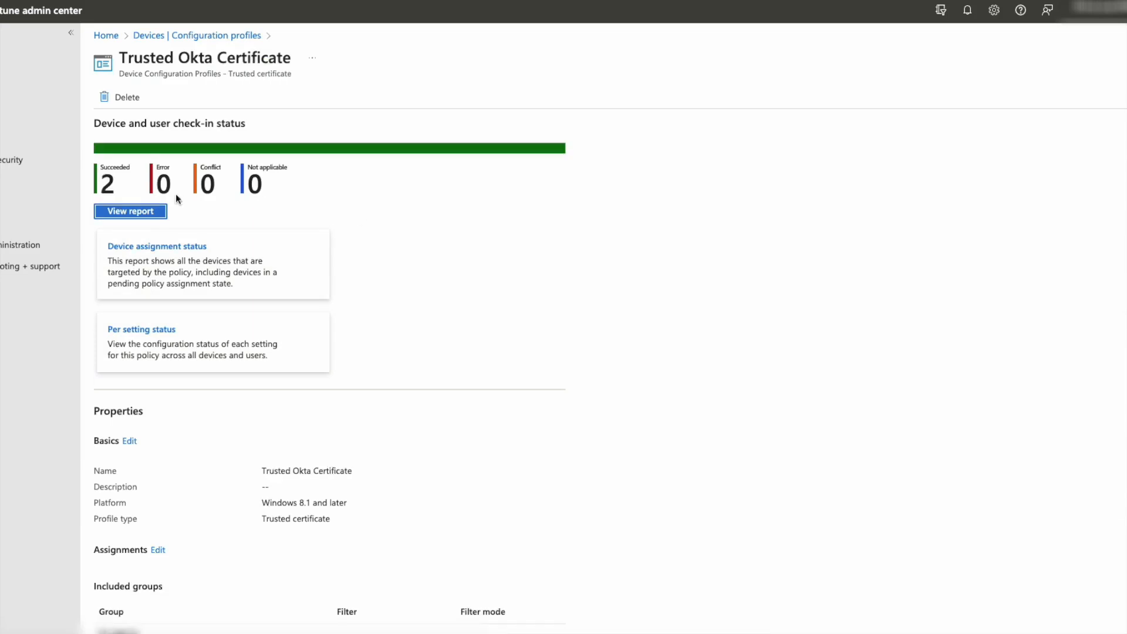
{"action": "left_click", "coordinate": [181, 36]}
{"action": "left_click", "coordinate": [301, 255]}
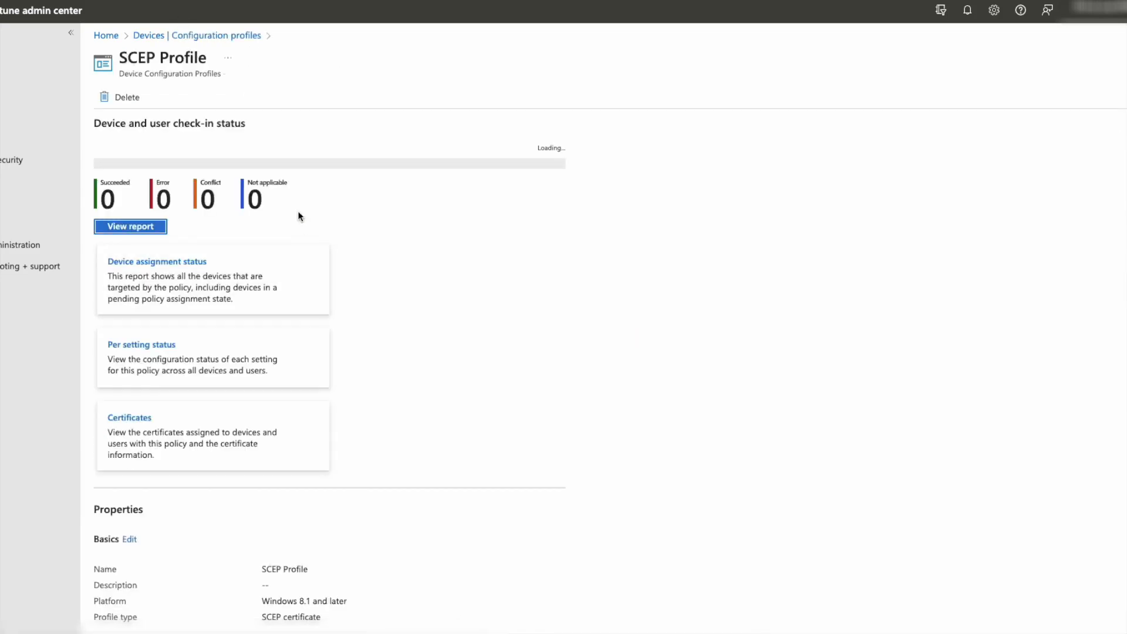
{"action": "double_click", "coordinate": [111, 192]}
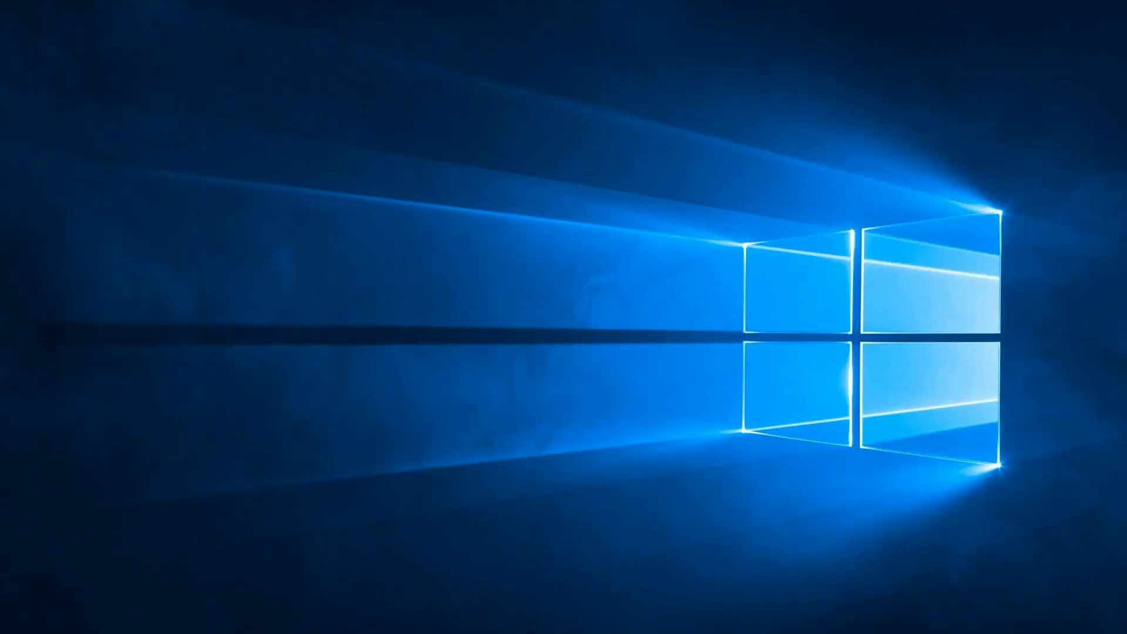
{"action": "key", "text": "super"}
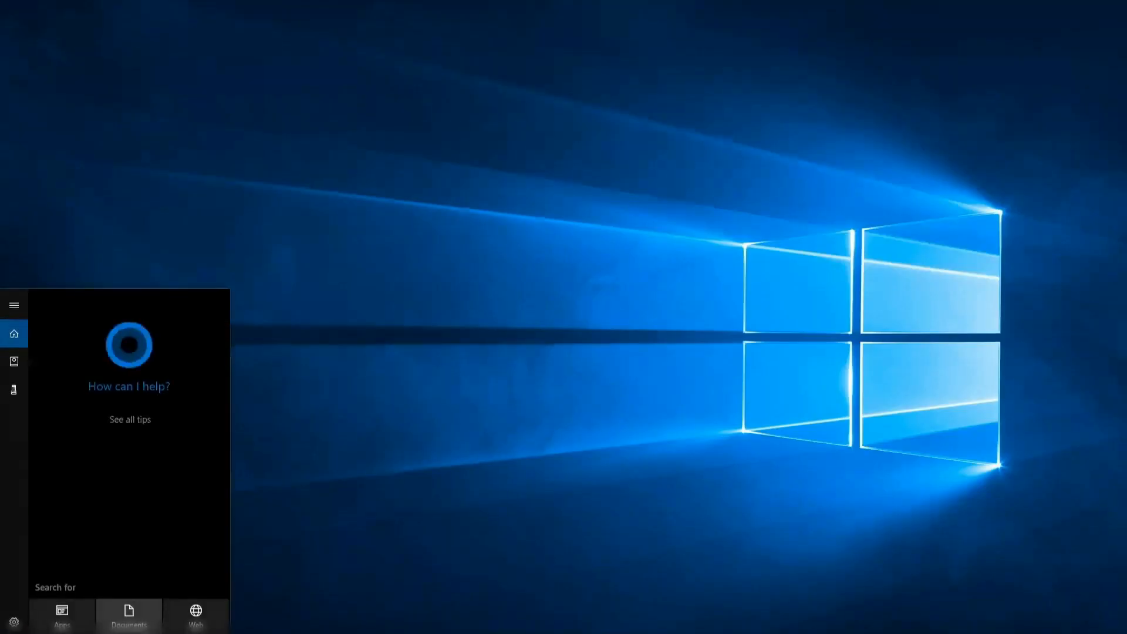
- Open Manage user certificates and show Personal certificates with expiration date and intended purpose columns
{"action": "type", "text": "cert"}
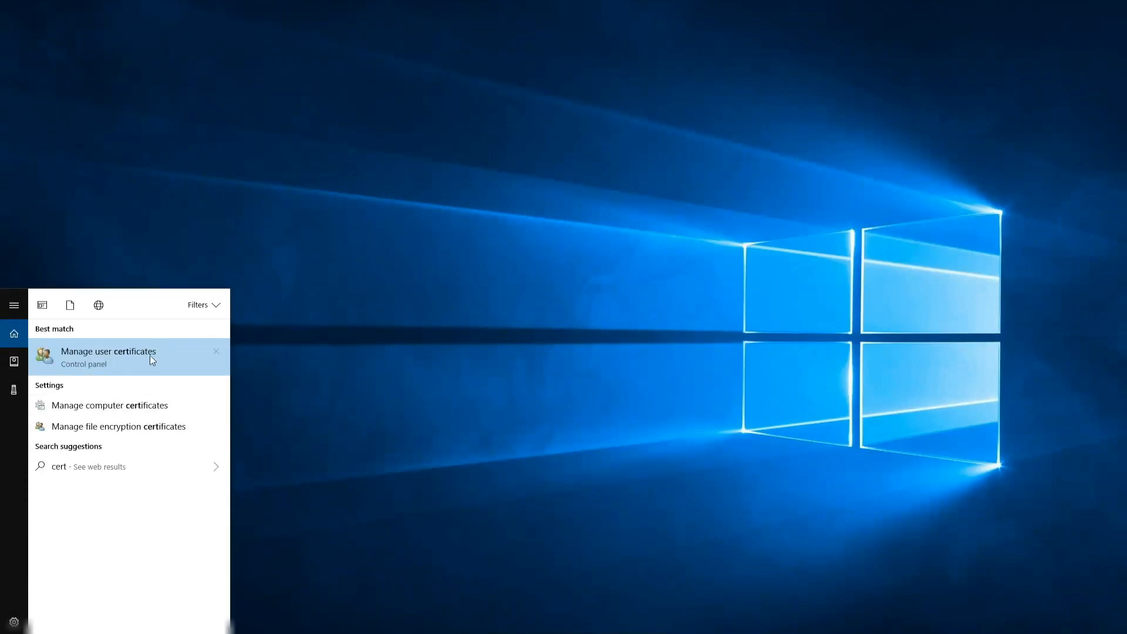
{"action": "left_click", "coordinate": [149, 354]}
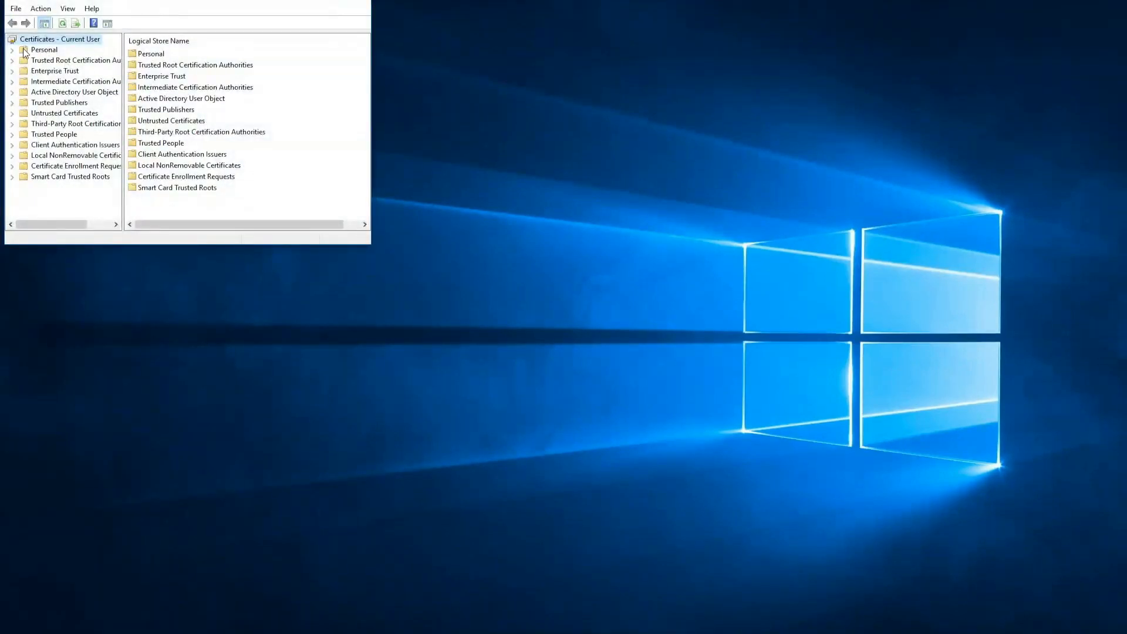
{"action": "left_click", "coordinate": [23, 51]}
{"action": "double_click", "coordinate": [156, 58]}
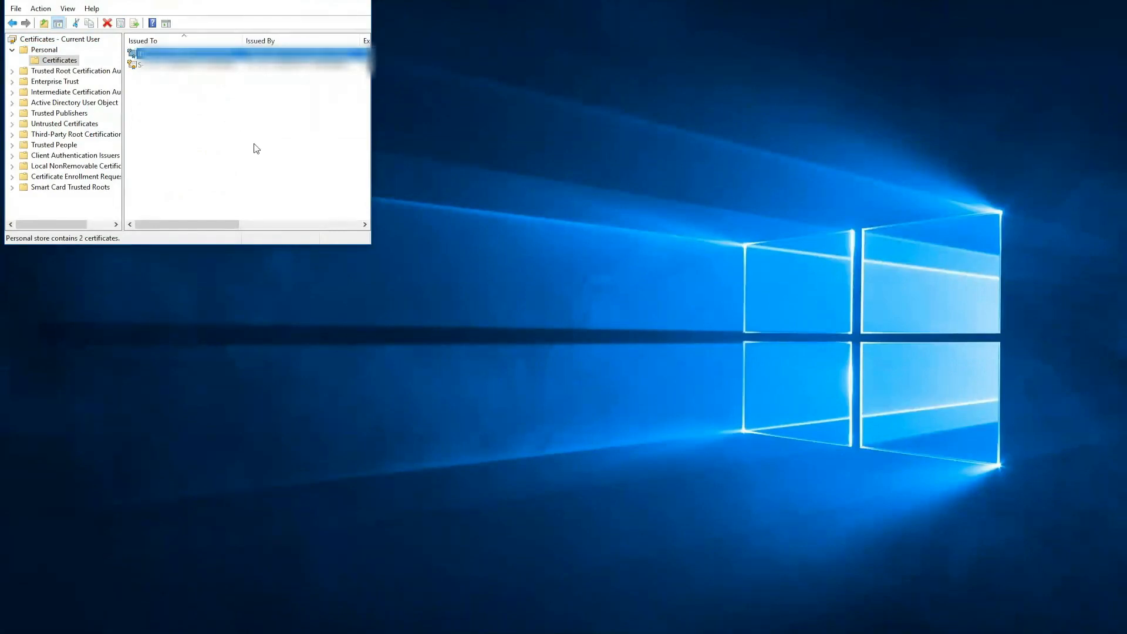
{"action": "left_click_drag", "start_coordinate": [371, 122], "coordinate": [584, 151]}
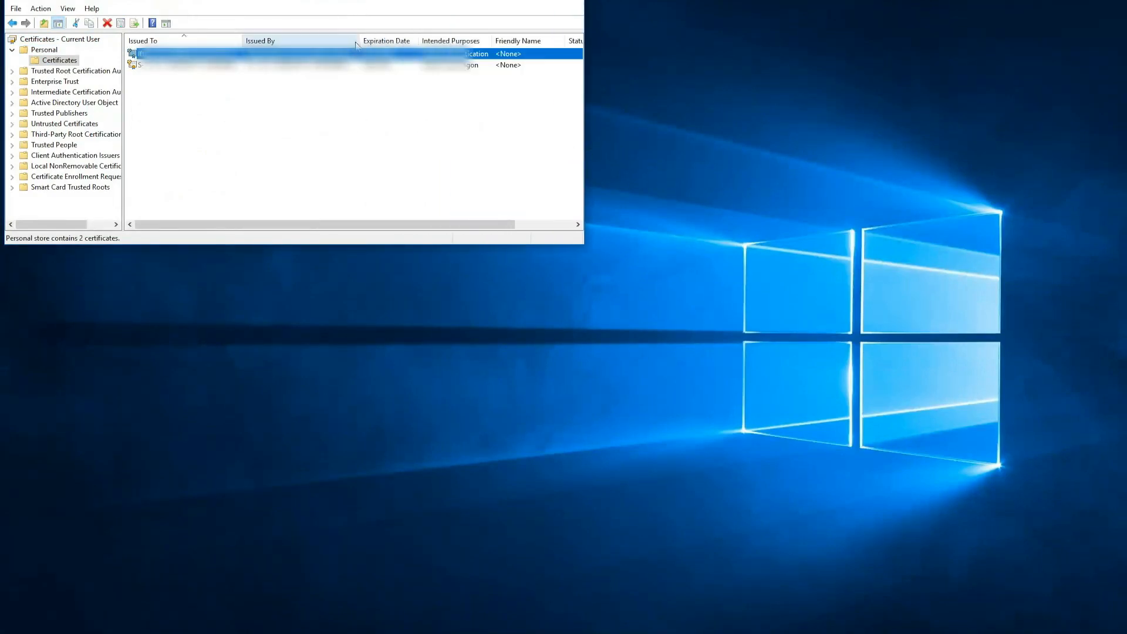
{"action": "left_click_drag", "start_coordinate": [360, 41], "coordinate": [470, 46]}
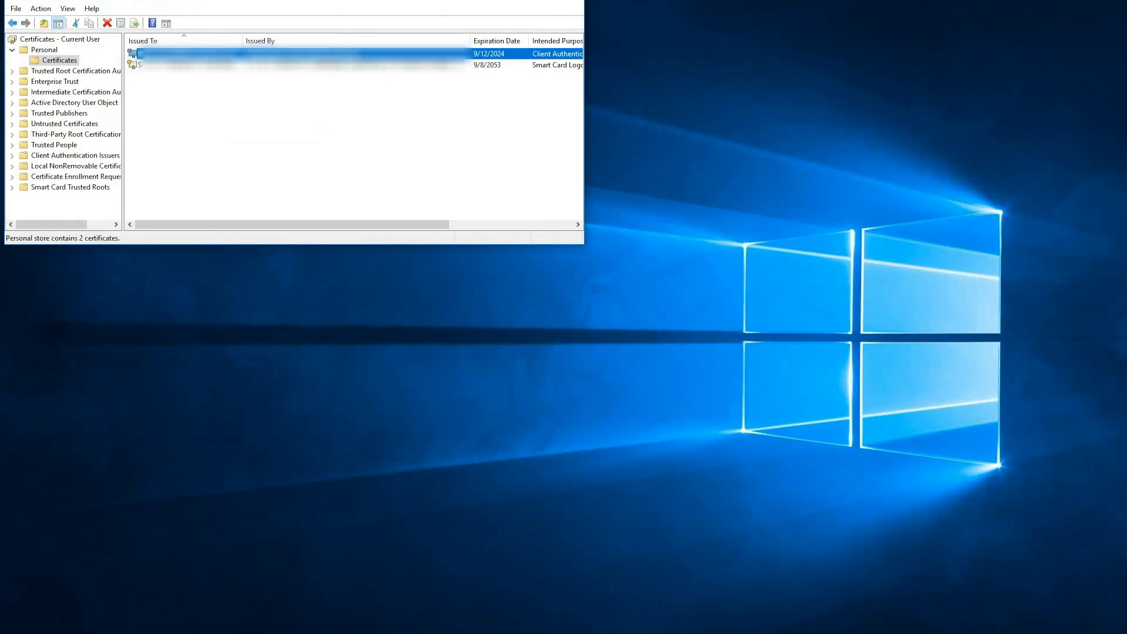
- Select Organization Intermediate Authority under Intermediate Certification Authorities > Certificates
{"action": "left_click", "coordinate": [11, 92]}
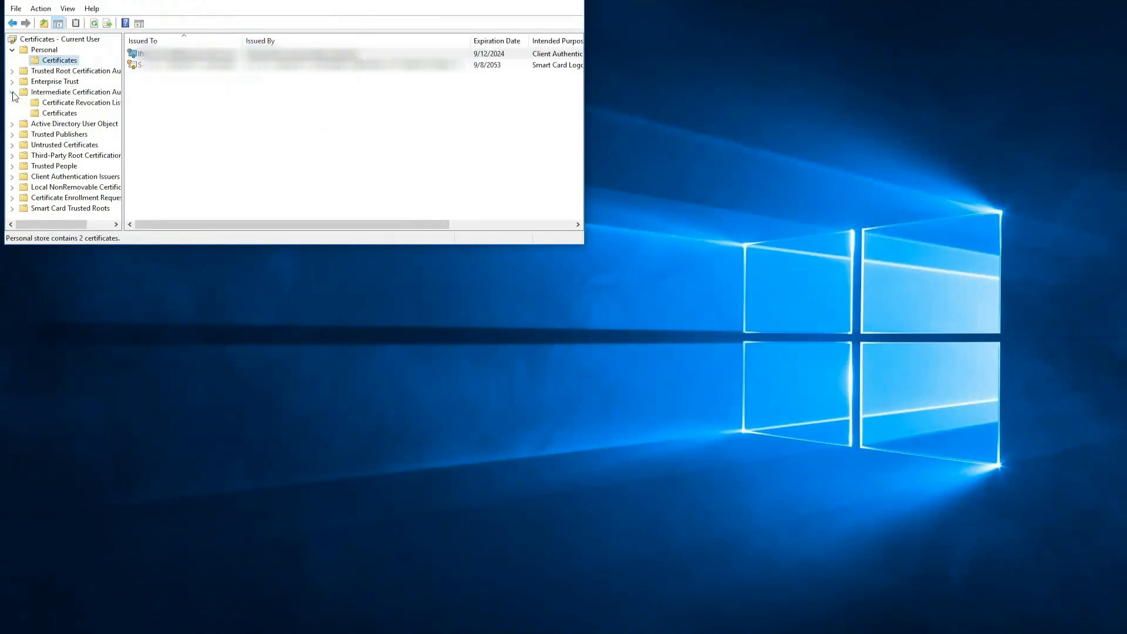
{"action": "left_click", "coordinate": [61, 114]}
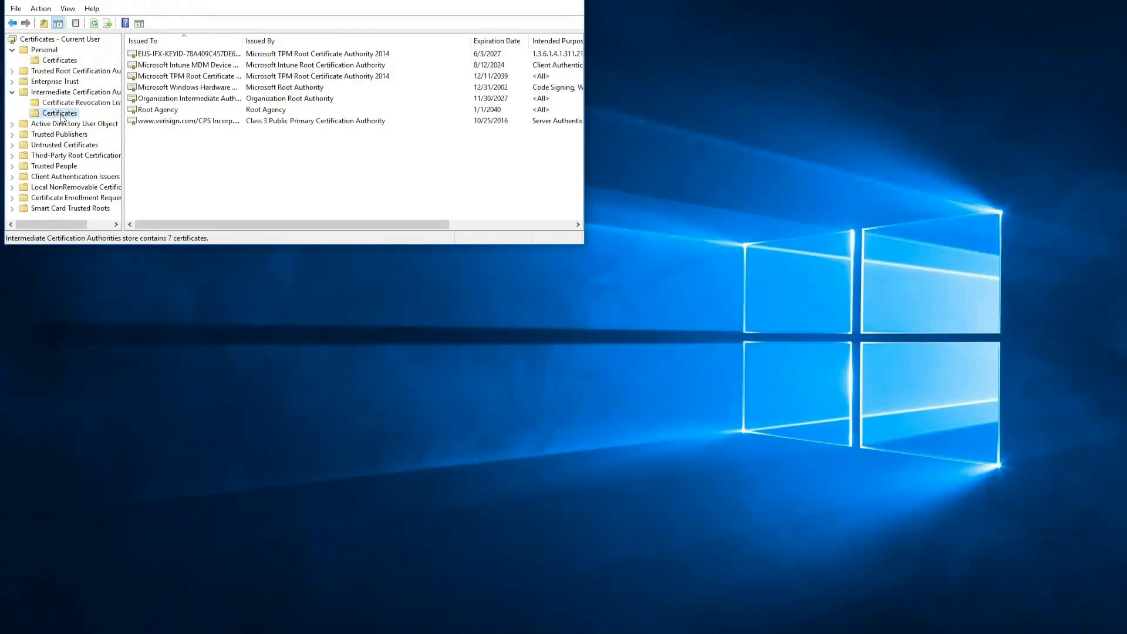
{"action": "left_click", "coordinate": [211, 99]}
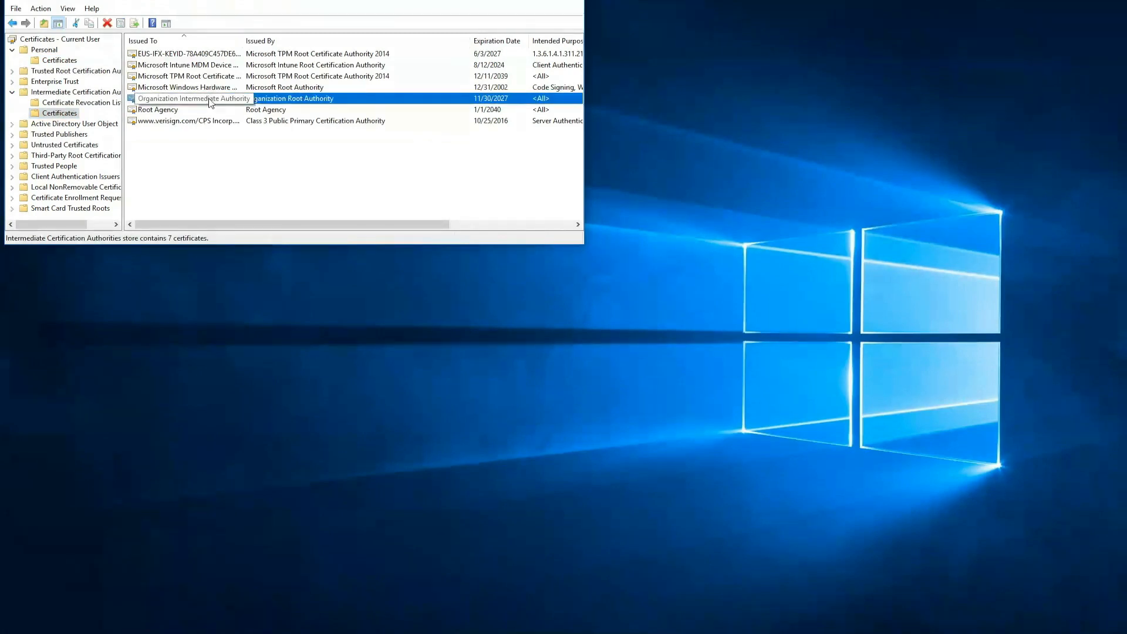